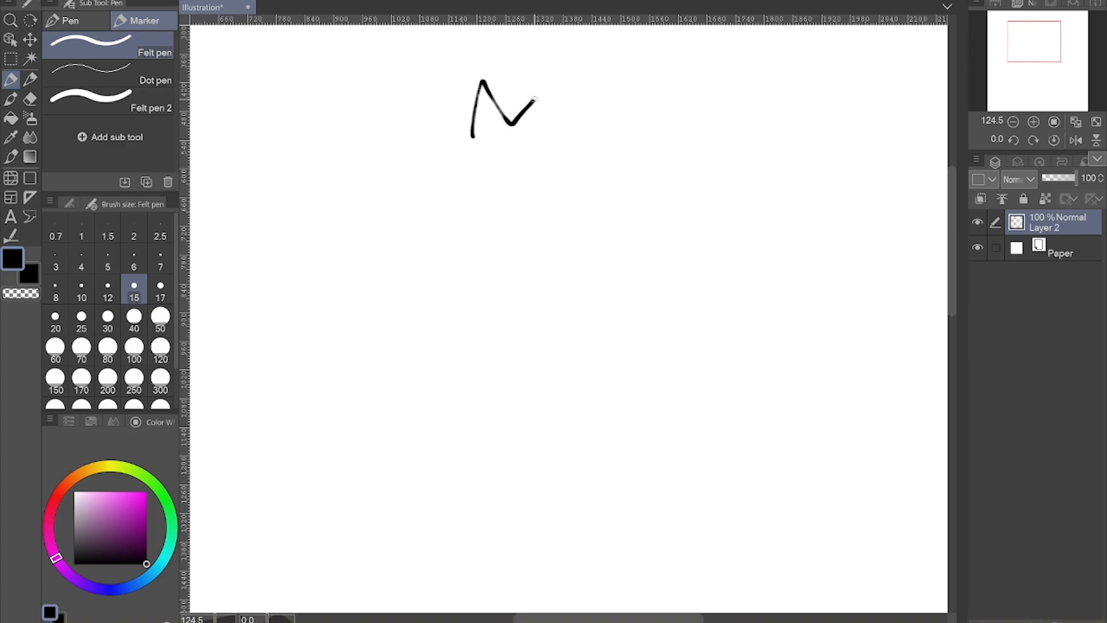
Draw a cat's head in black Felt pen with pointed ears, round eyes, a nose, a smiling mouth and whiskers on one cheek
key("ctrl+z")
mouse_move(447, 132)
left_mouse_down()
mouse_move(533, 114)
mouse_move(580, 140)
left_mouse_up()
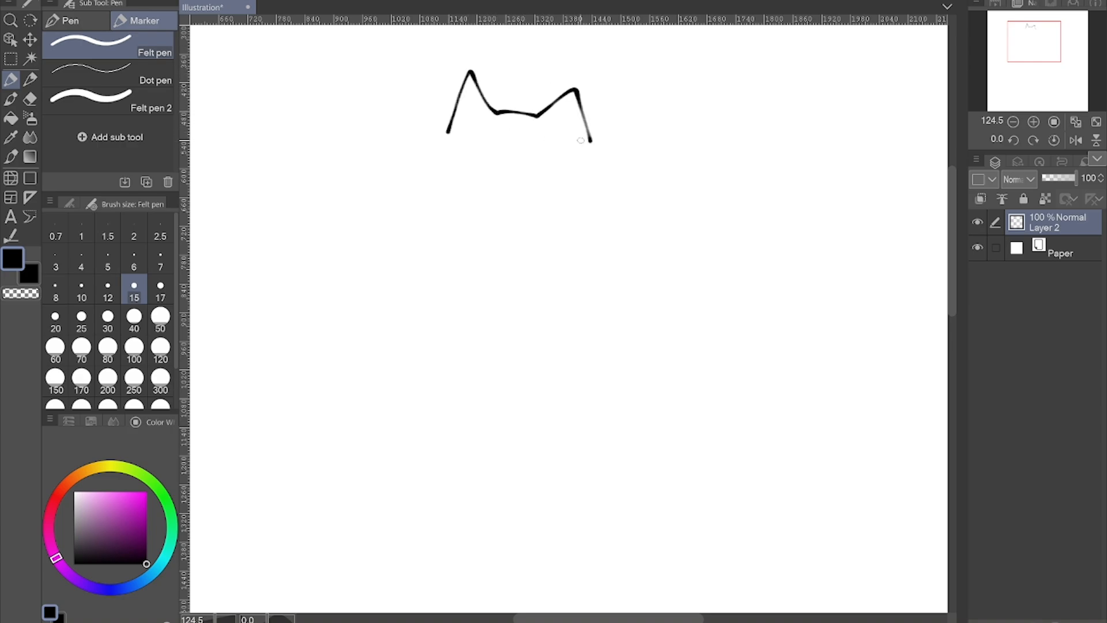
mouse_move(447, 133)
left_mouse_down()
mouse_move(493, 200)
mouse_move(491, 173)
mouse_move(460, 165)
mouse_move(467, 131)
mouse_move(476, 151)
mouse_move(565, 168)
mouse_move(544, 151)
mouse_move(473, 151)
left_mouse_up()
key("ctrl+z")
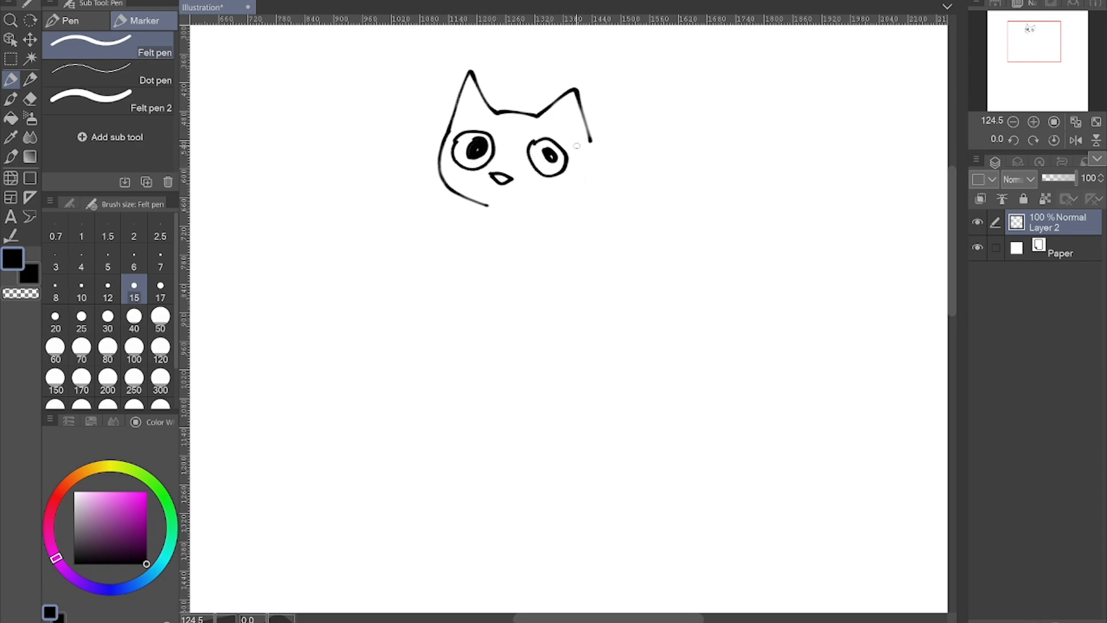
left_click_drag(593, 145, 580, 196)
left_click_drag(476, 184, 530, 188)
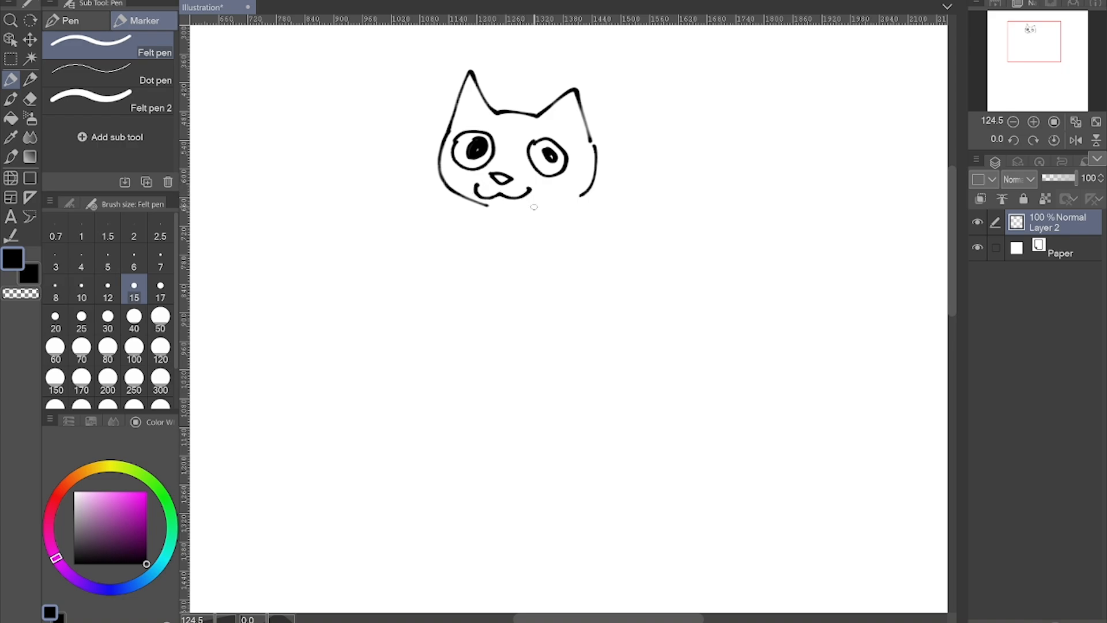
left_click_drag(460, 179, 420, 196)
left_click_drag(461, 187, 439, 202)
Draw the cat's seated body below the head with a curved back, front legs, a hind leg with toes and a raised tail
left_click_drag(594, 205, 636, 313)
mouse_move(489, 211)
left_mouse_down()
mouse_move(486, 299)
mouse_move(550, 330)
mouse_move(566, 288)
left_mouse_up()
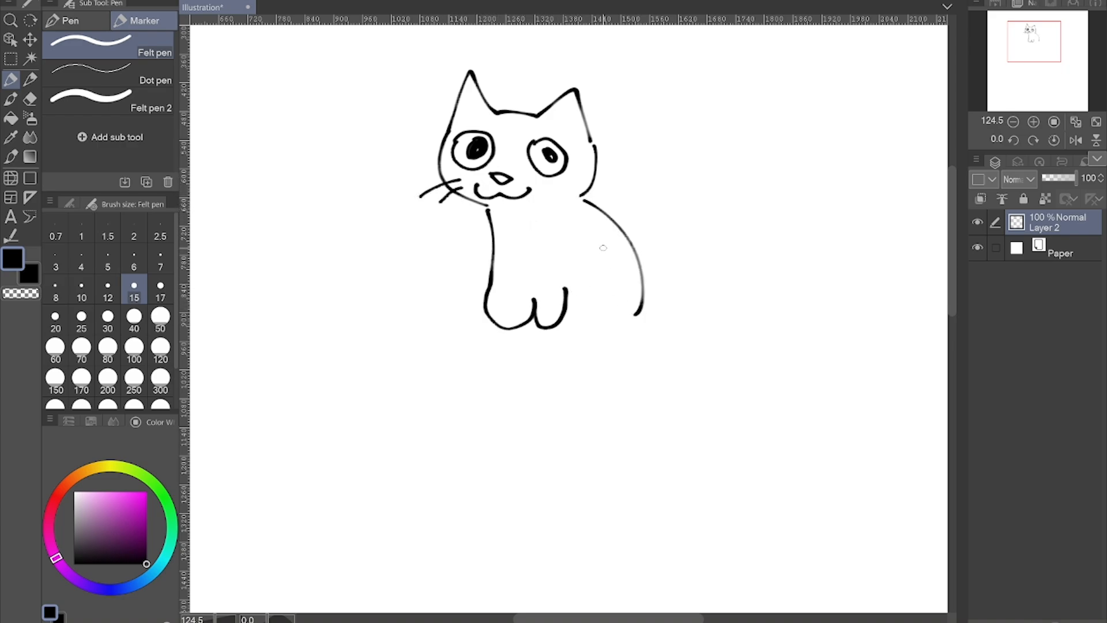
key("ctrl+z")
mouse_move(587, 252)
left_mouse_down()
mouse_move(609, 336)
mouse_move(642, 316)
left_mouse_up()
mouse_move(489, 211)
left_mouse_down()
mouse_move(487, 301)
mouse_move(517, 324)
left_mouse_up()
mouse_move(520, 255)
left_mouse_down()
mouse_move(522, 311)
mouse_move(559, 333)
left_mouse_up()
left_click_drag(573, 317, 571, 333)
mouse_move(642, 315)
left_mouse_down()
mouse_move(727, 254)
mouse_move(641, 314)
left_mouse_up()
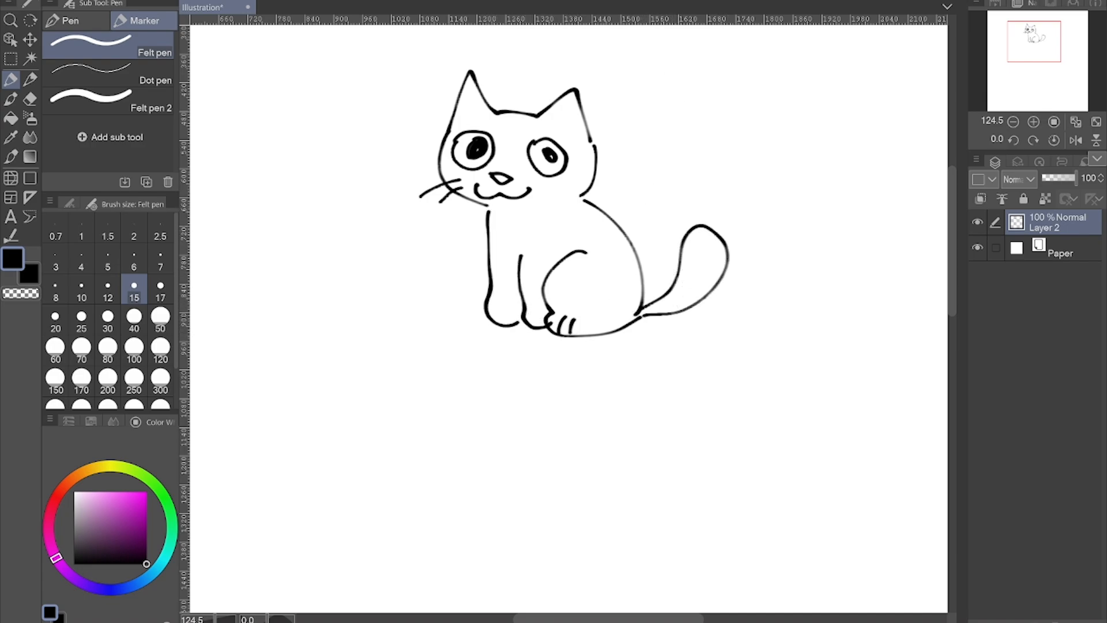
Transform the cat drawing to move it down towards the middle of the visible canvas
key("ctrl+t")
left_click_drag(574, 203, 561, 281)
left_click(514, 440)
Add a raster layer between the cat lineart and Paper, fill it with black and set its opacity to 43%
left_click(1059, 248)
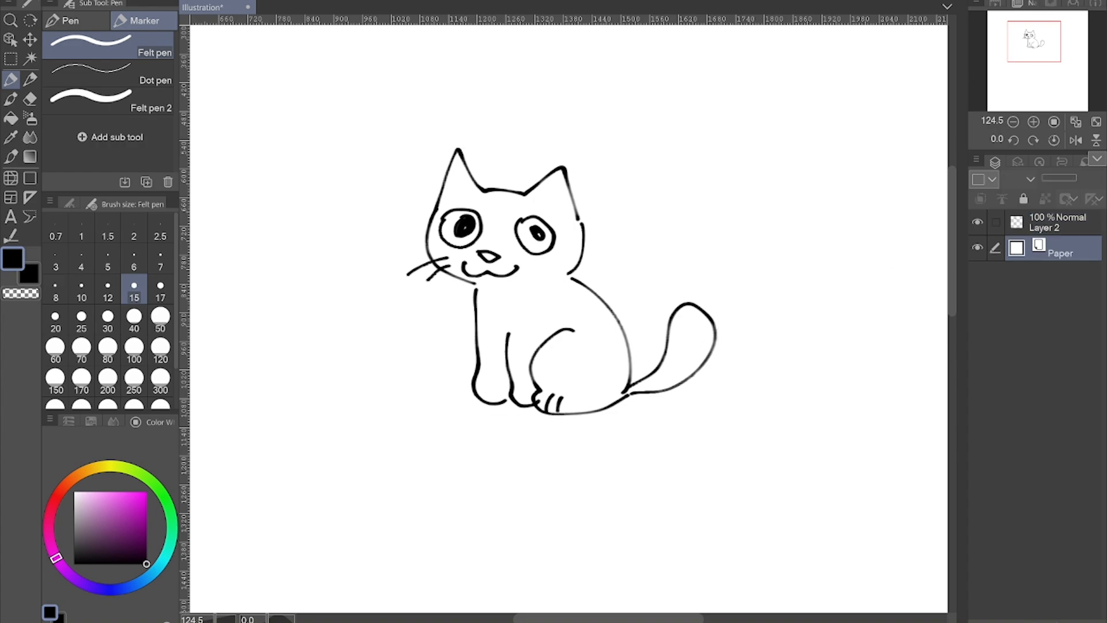
key("ctrl+shift+n")
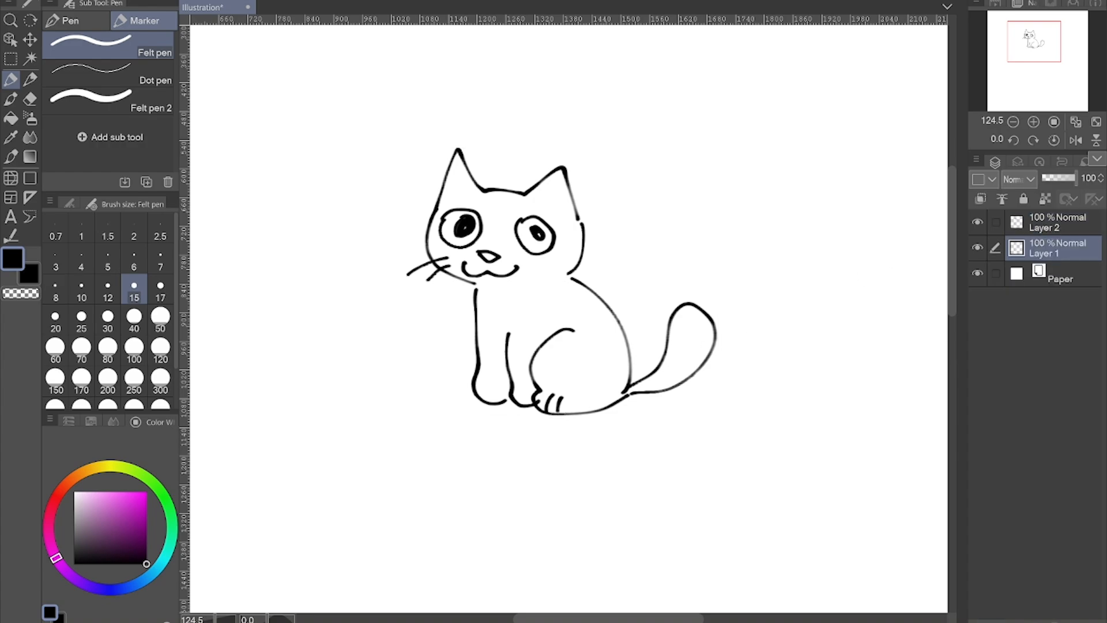
key("alt+Delete")
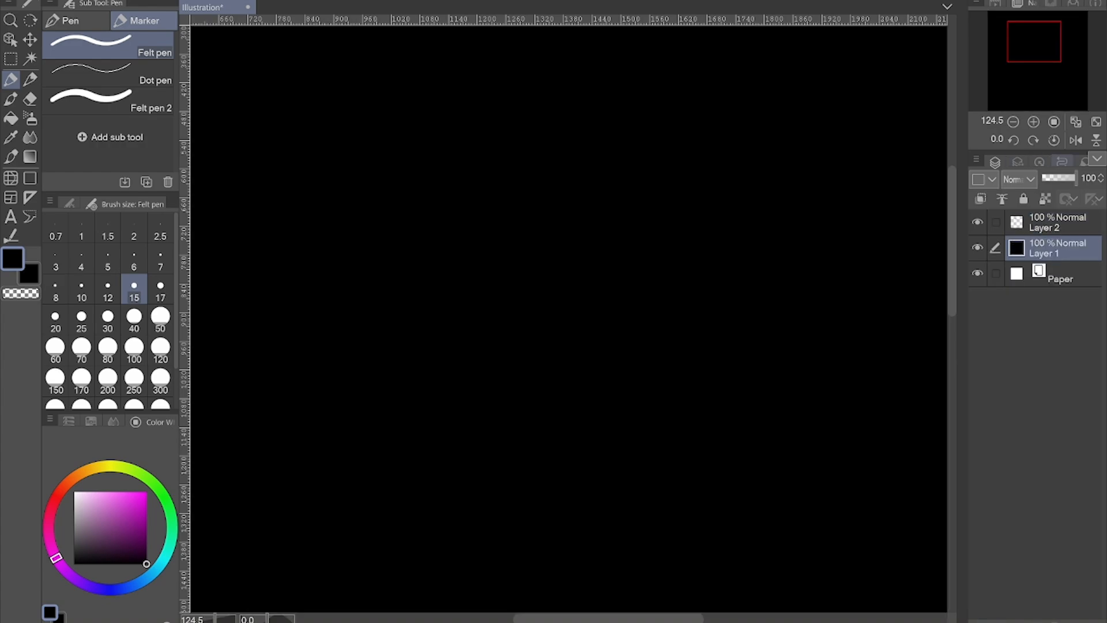
left_click(1056, 177)
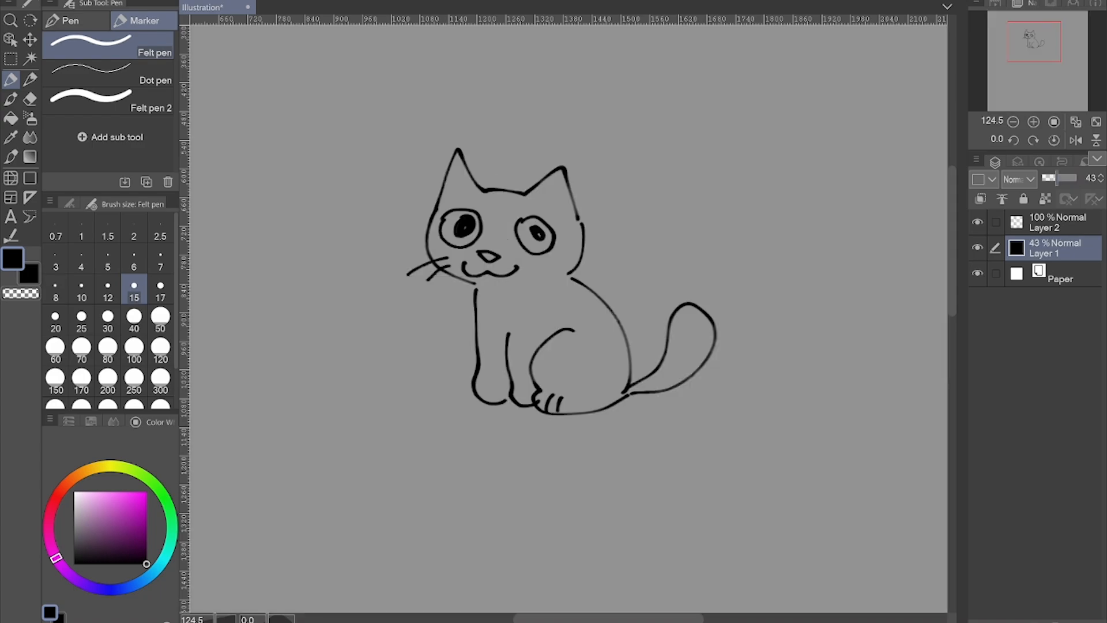
Turn on the Tone effect for the black-filled layer and set its frequency to 85.0
left_click(1017, 162)
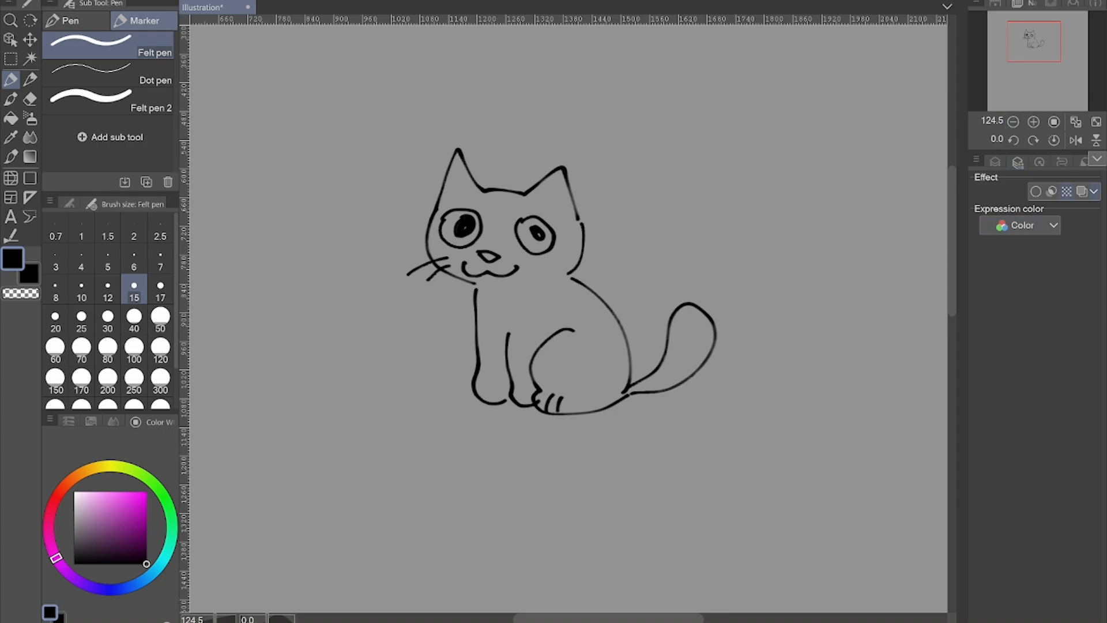
left_click(1066, 190)
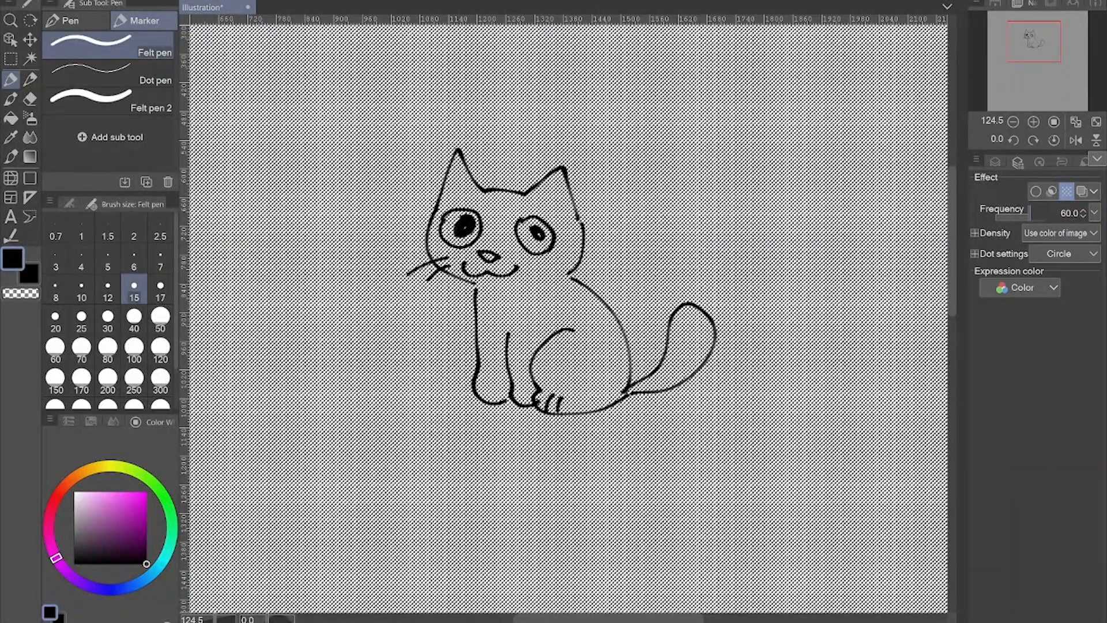
mouse_move(1030, 215)
left_mouse_down()
mouse_move(1044, 215)
mouse_move(1004, 214)
mouse_move(1044, 215)
left_mouse_up()
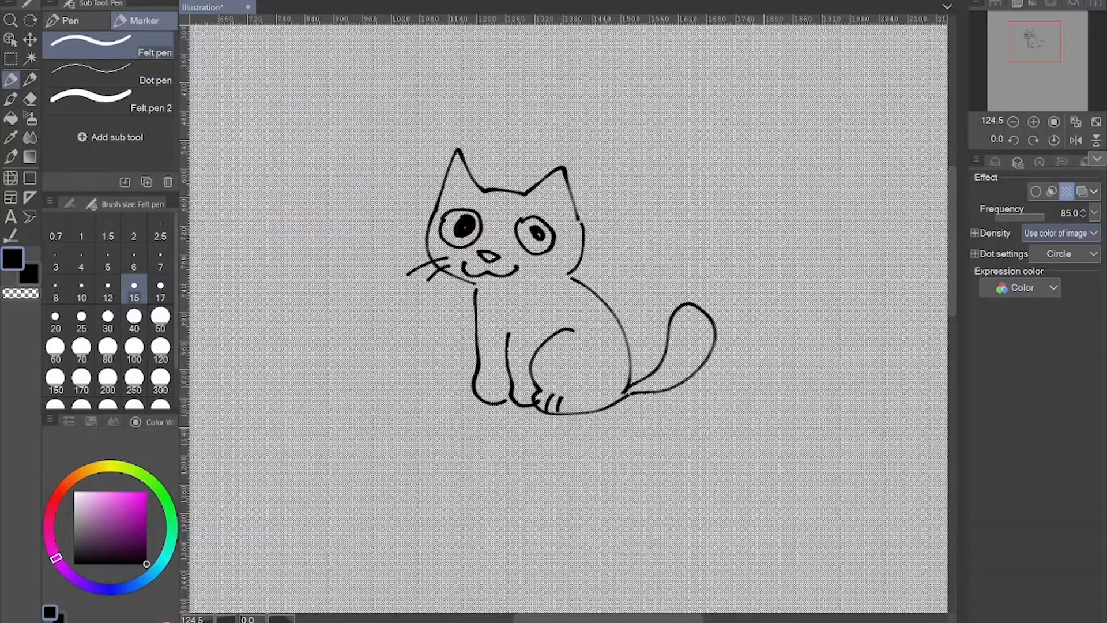
Try a tone frequency of 51.3 with 54% layer opacity, and sharply lower the opacity to thin the dots
left_click(994, 162)
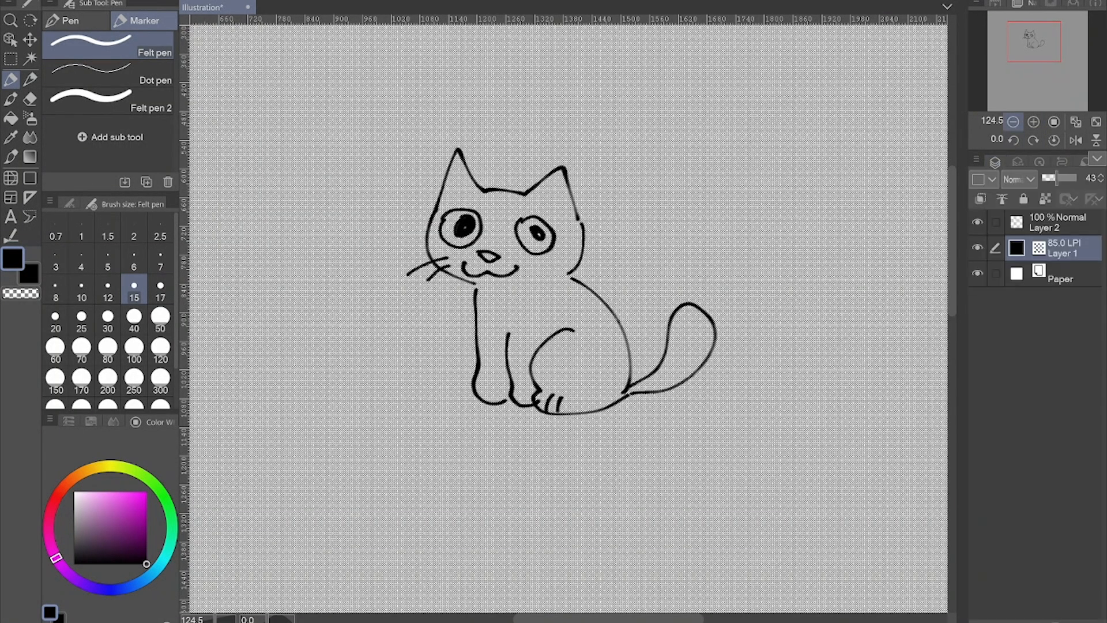
mouse_move(1056, 178)
left_mouse_down()
mouse_move(1042, 178)
mouse_move(1053, 178)
left_mouse_up()
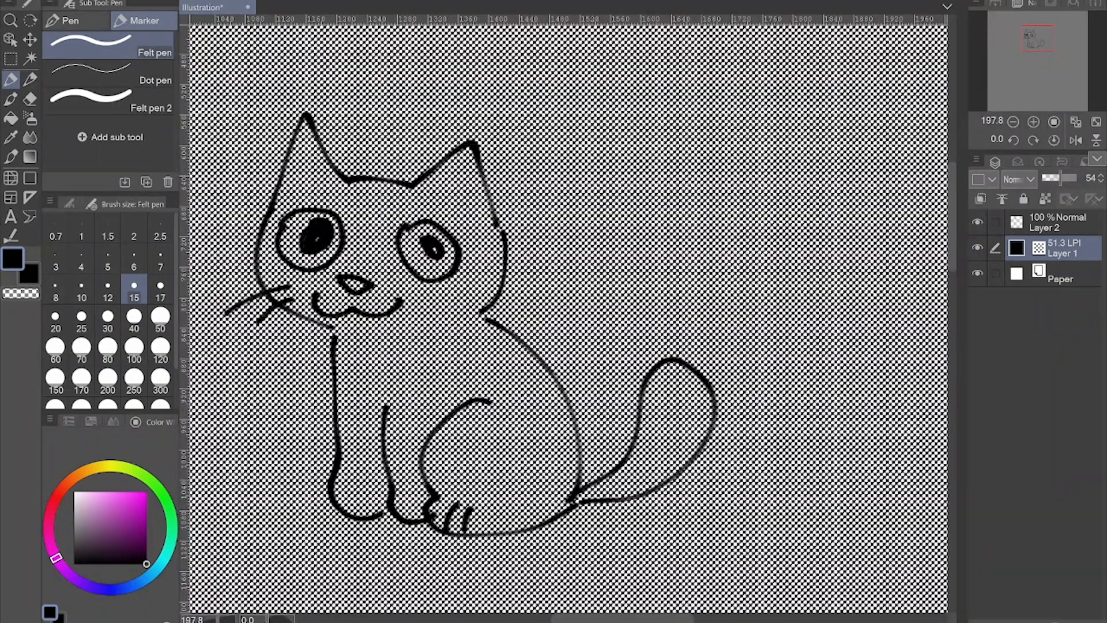
left_click(1018, 162)
left_click(995, 162)
left_click_drag(1060, 178, 1043, 178)
left_click(1018, 162)
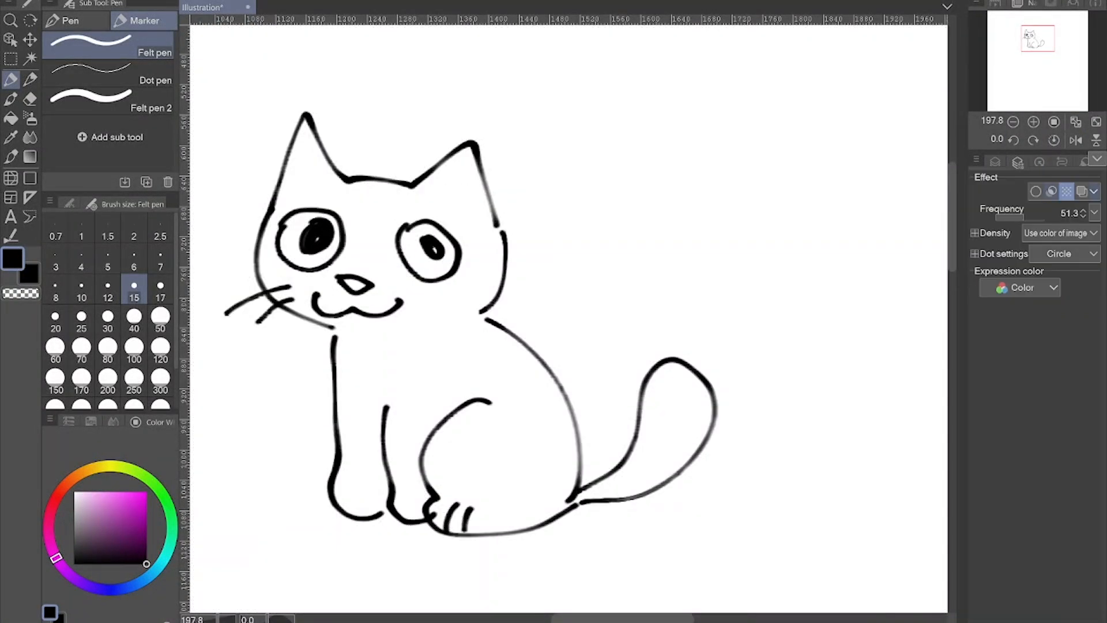
Try a tone frequency of 5.0 and inspect the widely spaced dots around the cat
left_click(994, 162)
left_click(1017, 162)
left_click_drag(1025, 212, 996, 214)
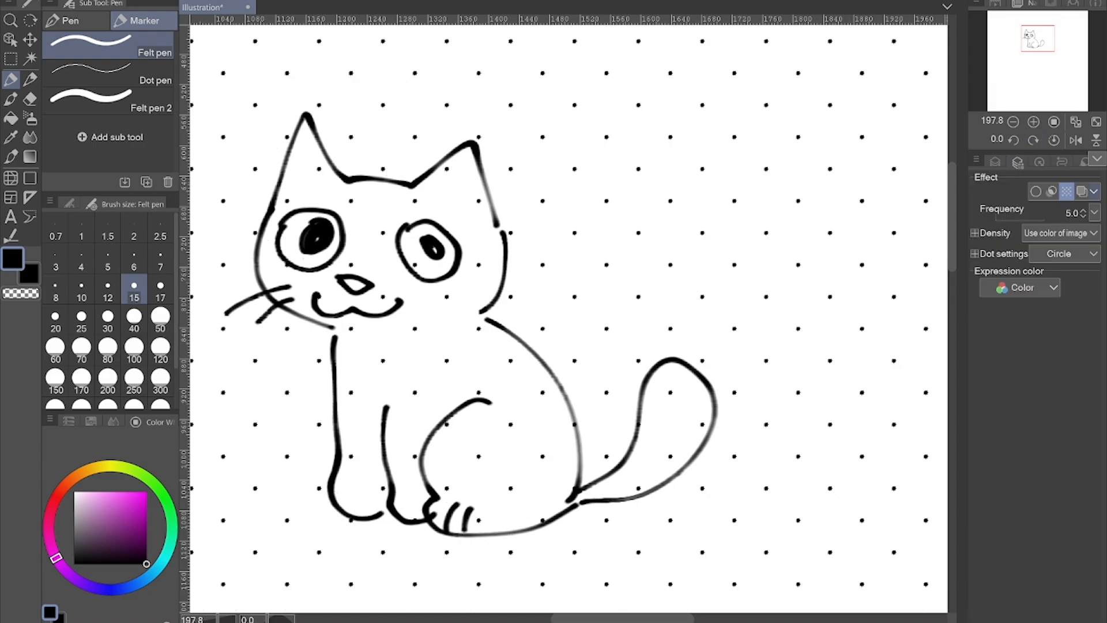
scroll(715, 317, "down", 5)
scroll(836, 455, "up", 1)
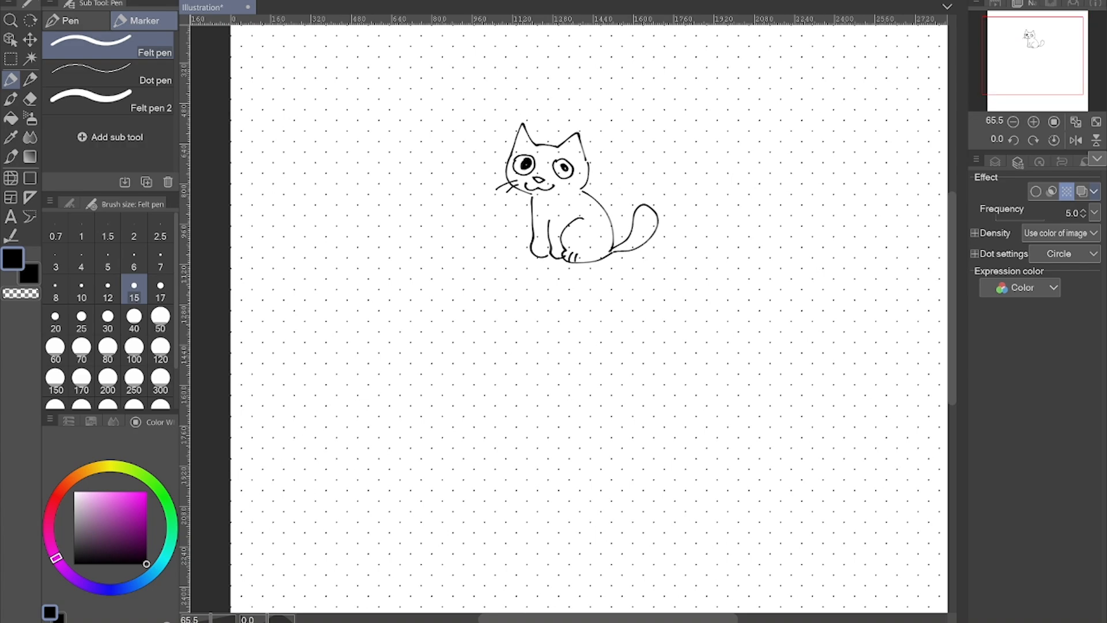
scroll(589, 107, "up", 3)
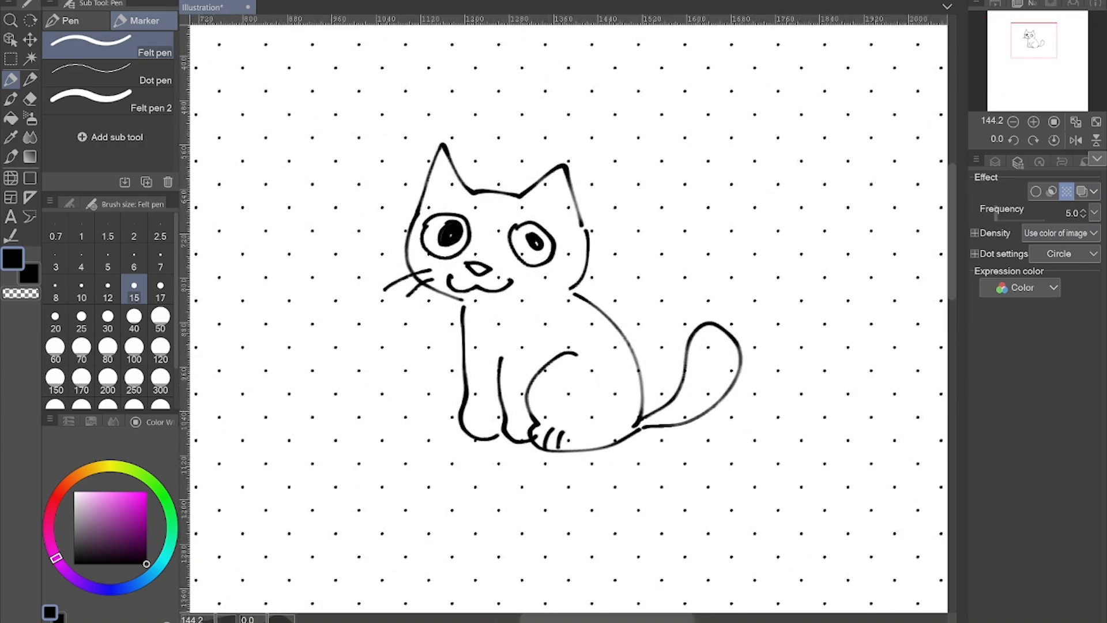
Set the tone frequency to 61.5 and the tone layer's opacity to 21%
left_click(1023, 217)
left_click(994, 161)
left_click(1051, 177)
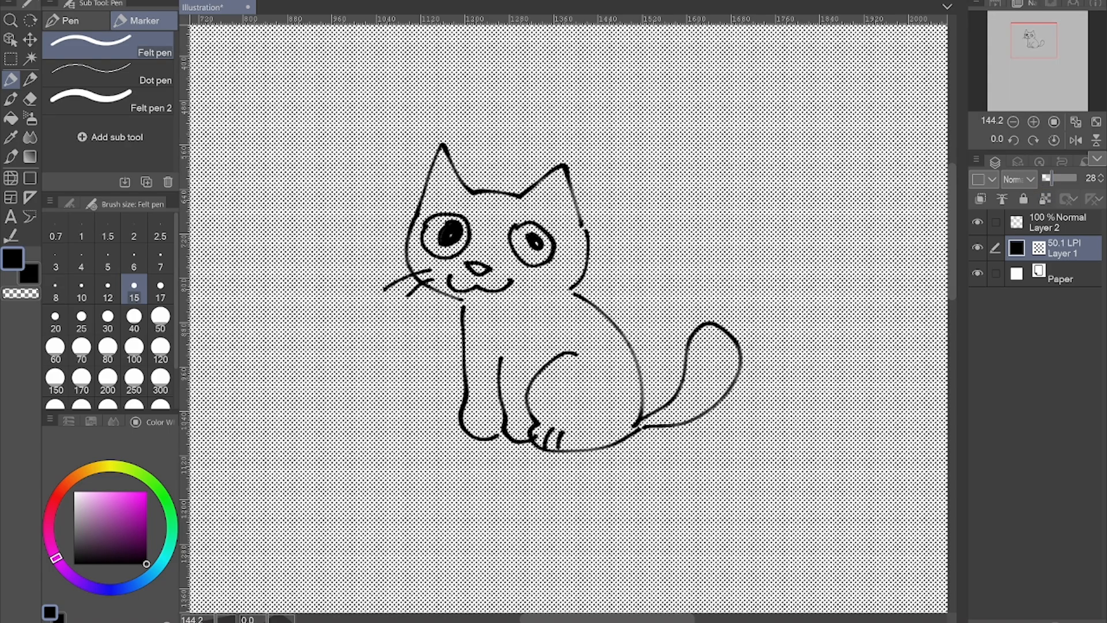
left_click(1017, 162)
mouse_move(1024, 214)
left_mouse_down()
mouse_move(1044, 214)
mouse_move(1011, 215)
mouse_move(1029, 215)
left_mouse_up()
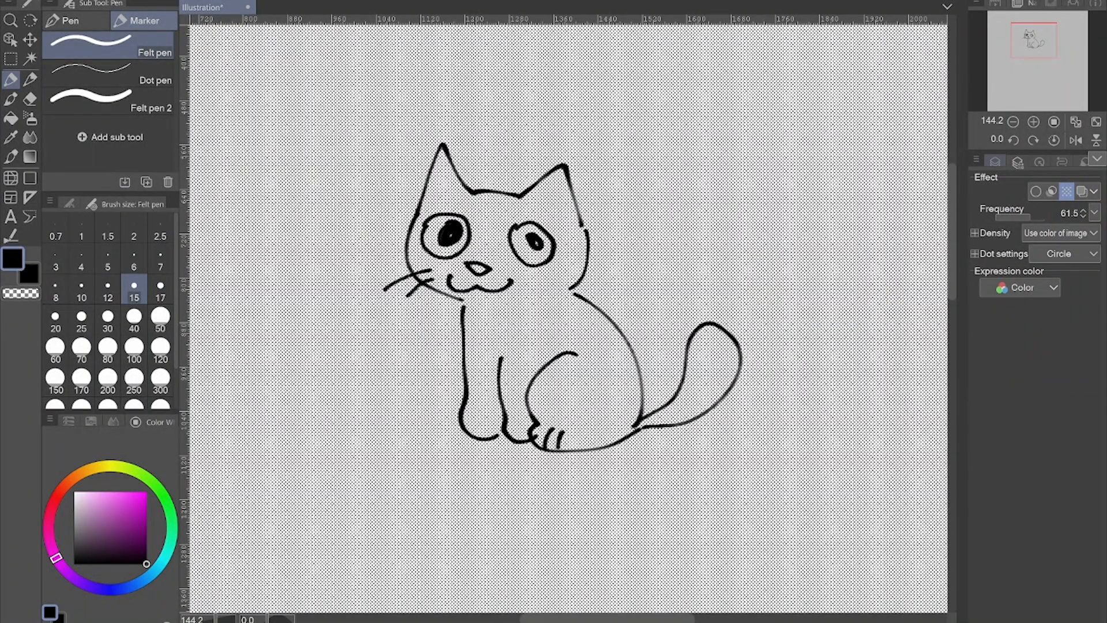
left_click(994, 162)
left_click(1048, 177)
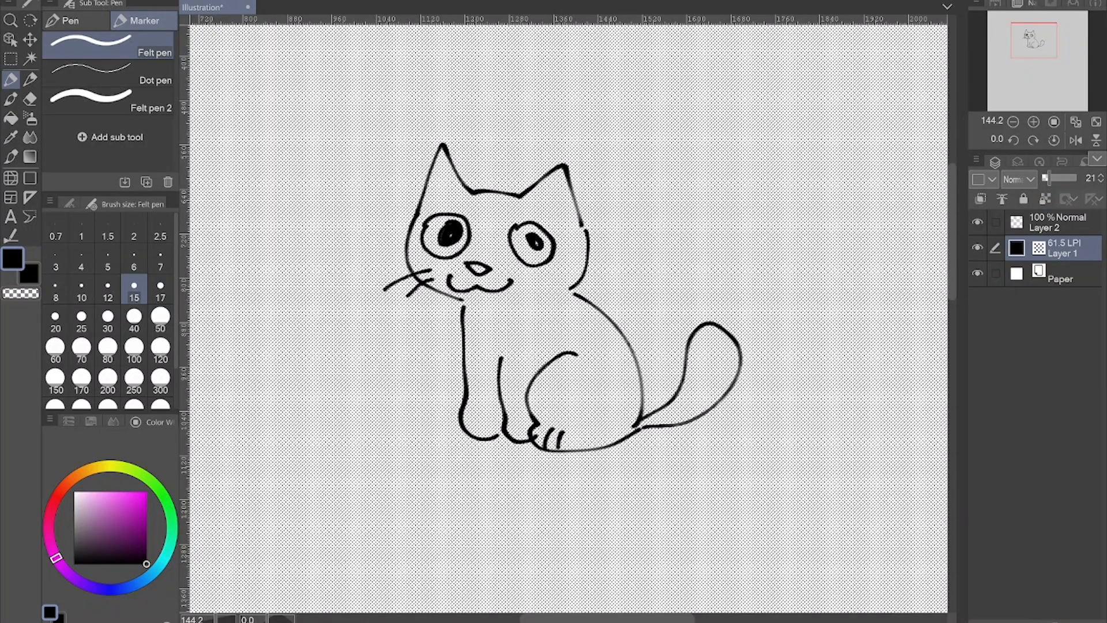
Switch to the G-pen and clear the black fill from the tone layer, keeping that layer active for drawing
scroll(581, 268, "up", 1)
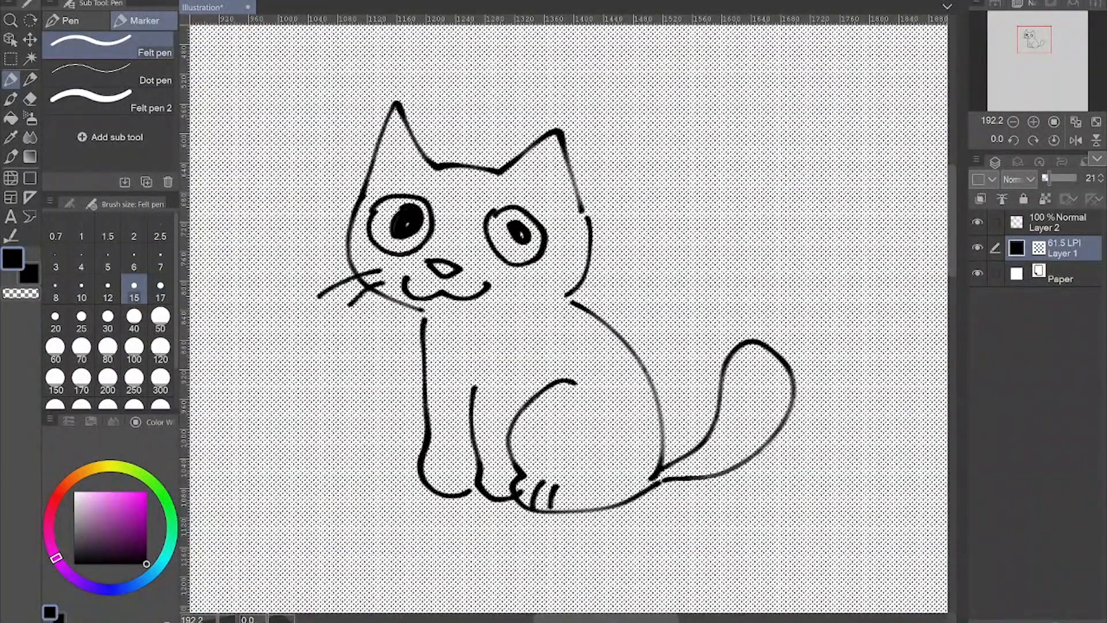
left_click(75, 21)
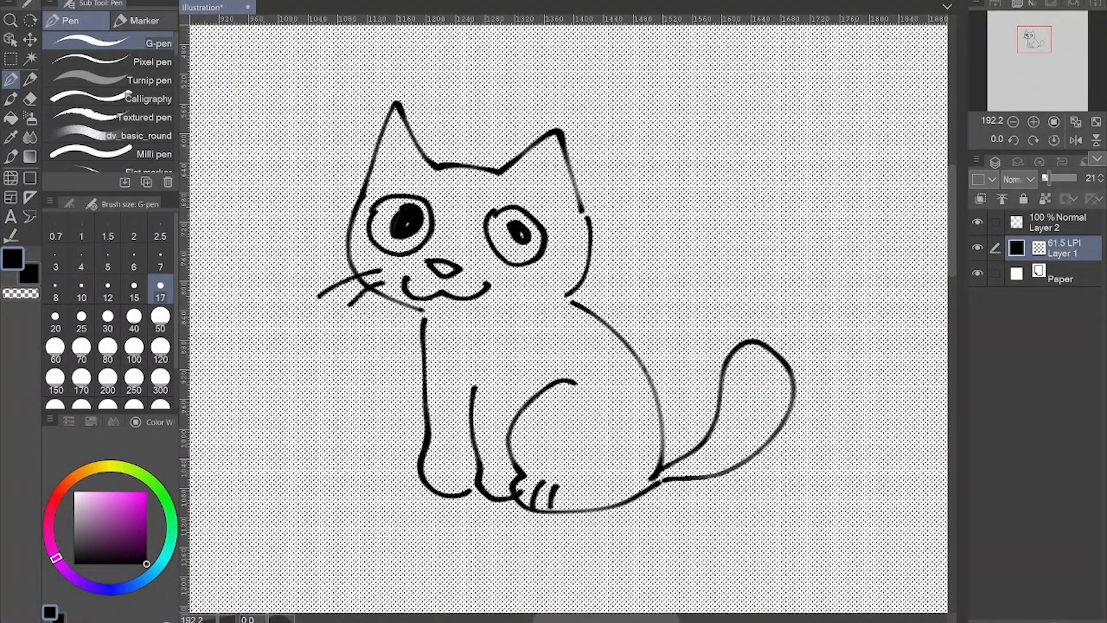
key("Delete")
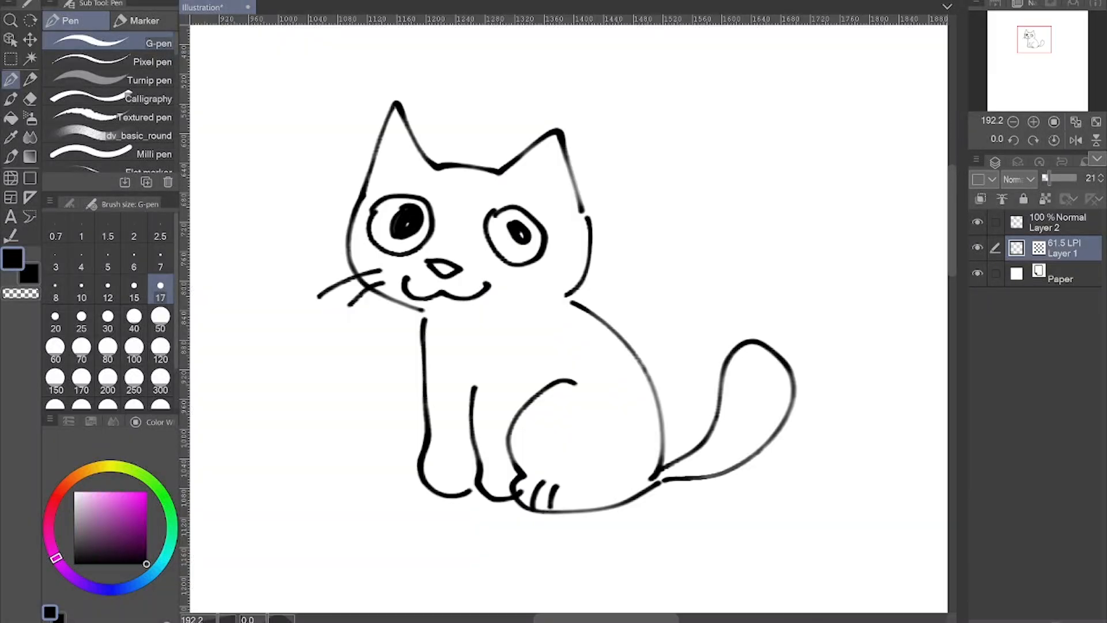
left_click(1060, 274)
left_click(1059, 248)
left_click_drag(396, 254, 616, 256)
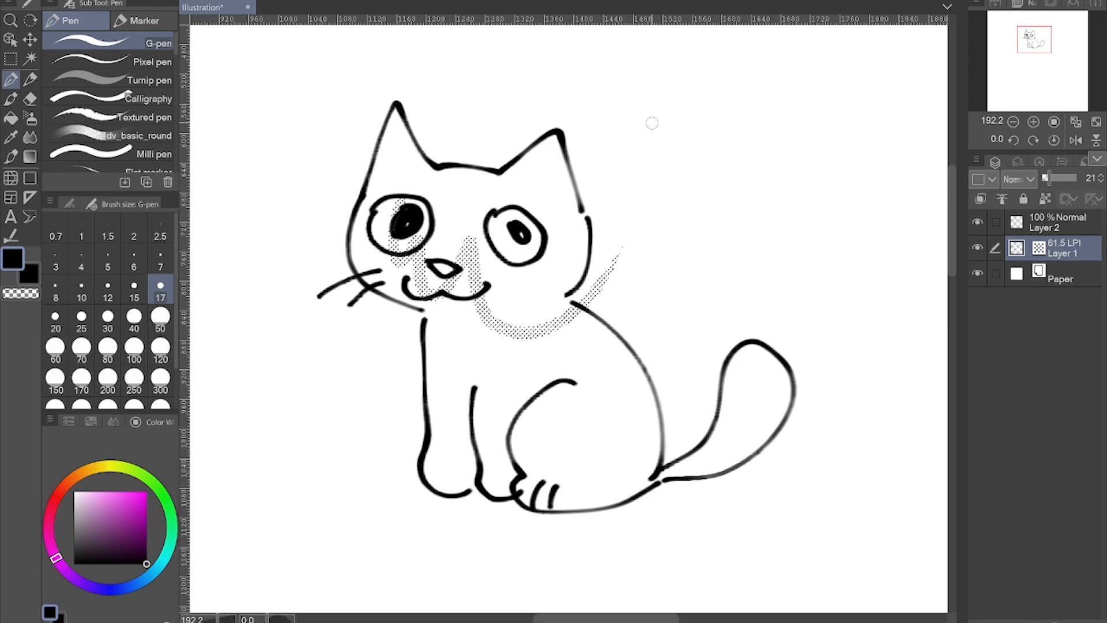
key("ctrl+z")
left_click(160, 320)
mouse_move(359, 229)
left_mouse_down()
mouse_move(403, 308)
mouse_move(470, 329)
left_mouse_up()
scroll(463, 287, "up", 2)
key("ctrl+z")
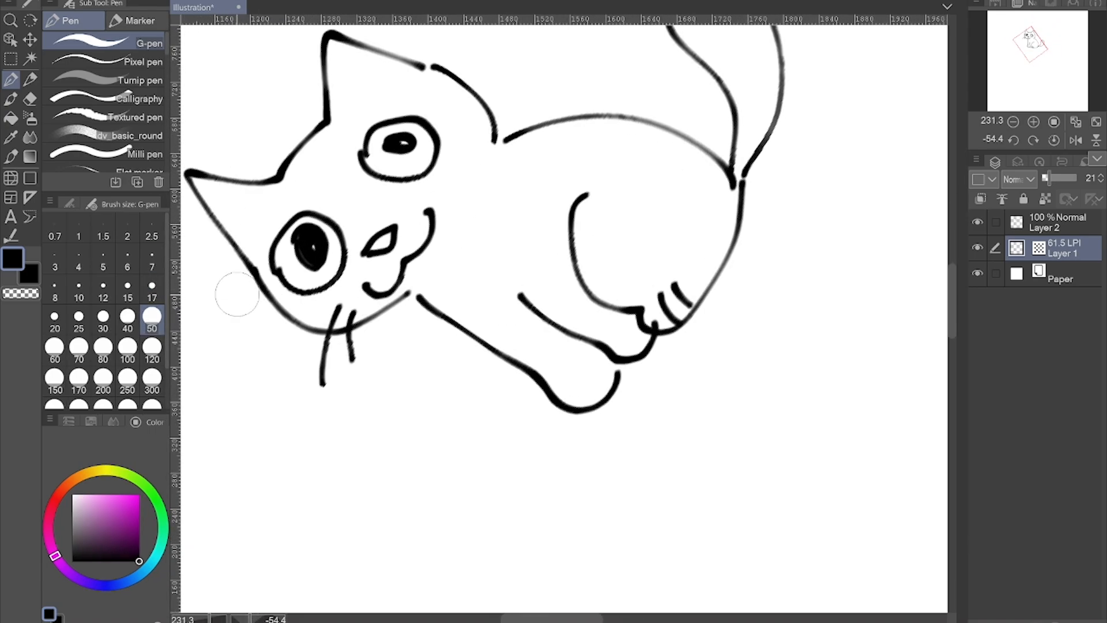
Shade under the cat's chin, along the inner front leg, beside the hind leg and at the tail base with the G-pen at size 17
left_click(153, 290)
mouse_move(417, 286)
left_mouse_down()
mouse_move(467, 223)
mouse_move(455, 259)
mouse_move(471, 218)
left_mouse_up()
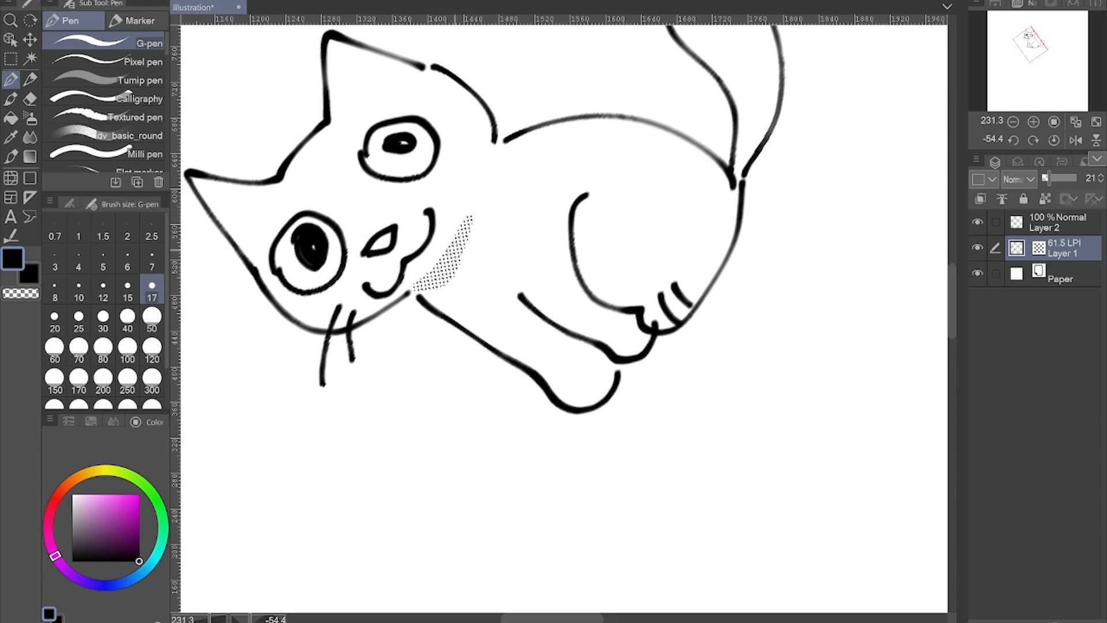
mouse_move(520, 301)
left_mouse_down()
mouse_move(610, 372)
mouse_move(602, 378)
left_mouse_up()
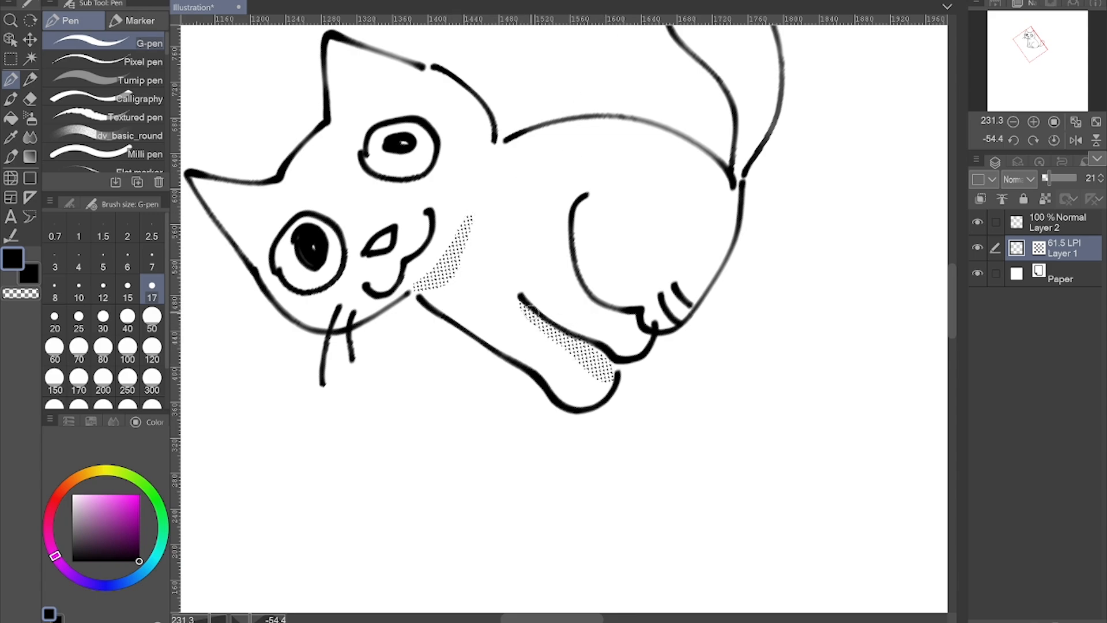
mouse_move(629, 313)
left_mouse_down()
mouse_move(645, 337)
mouse_move(591, 294)
left_mouse_up()
left_click_drag(737, 178, 775, 93)
scroll(564, 318, "down", 4)
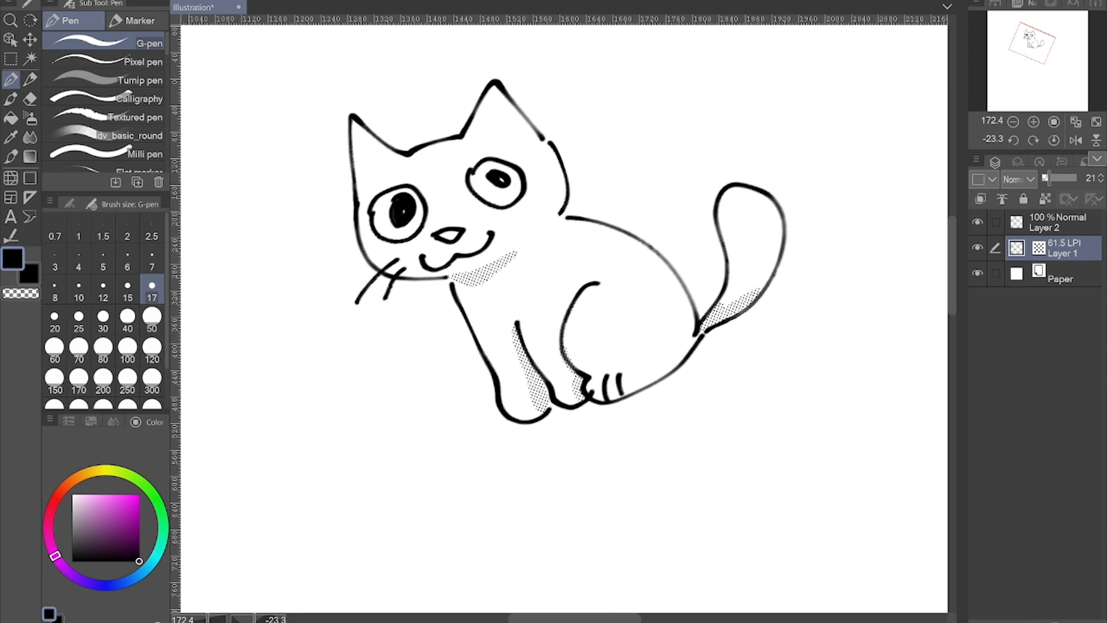
Extend the dotted shading along the outer front leg up to the chin and along the underside of the body
scroll(659, 219, "up", 4)
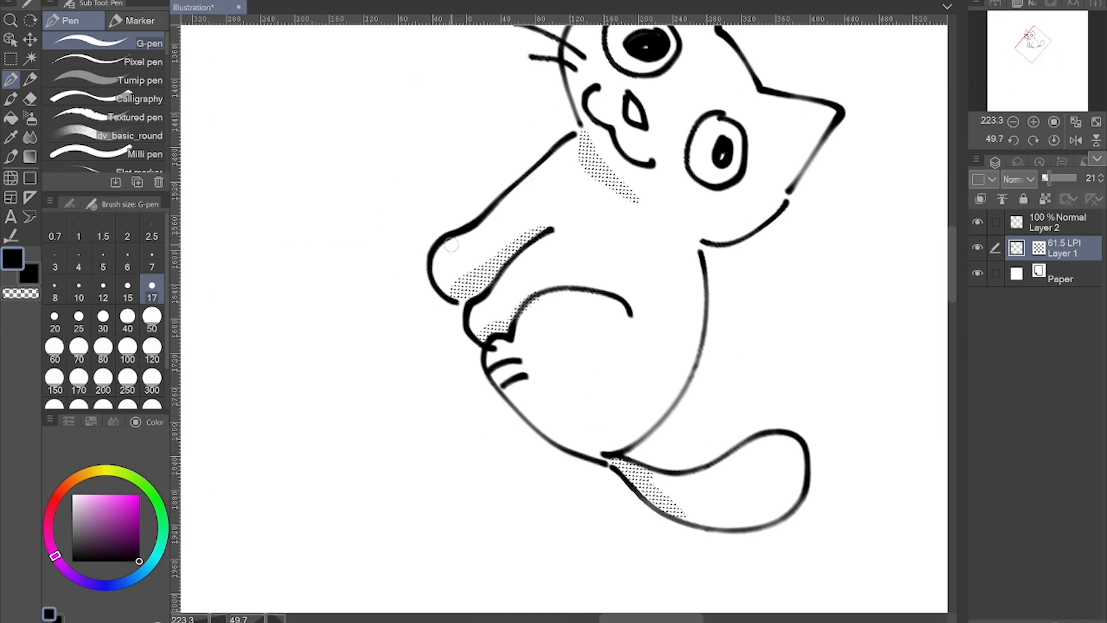
mouse_move(452, 293)
left_mouse_down()
mouse_move(449, 254)
mouse_move(558, 164)
mouse_move(629, 185)
left_mouse_up()
mouse_move(476, 309)
left_mouse_down()
mouse_move(472, 343)
mouse_move(599, 453)
left_mouse_up()
scroll(609, 295, "down", 3)
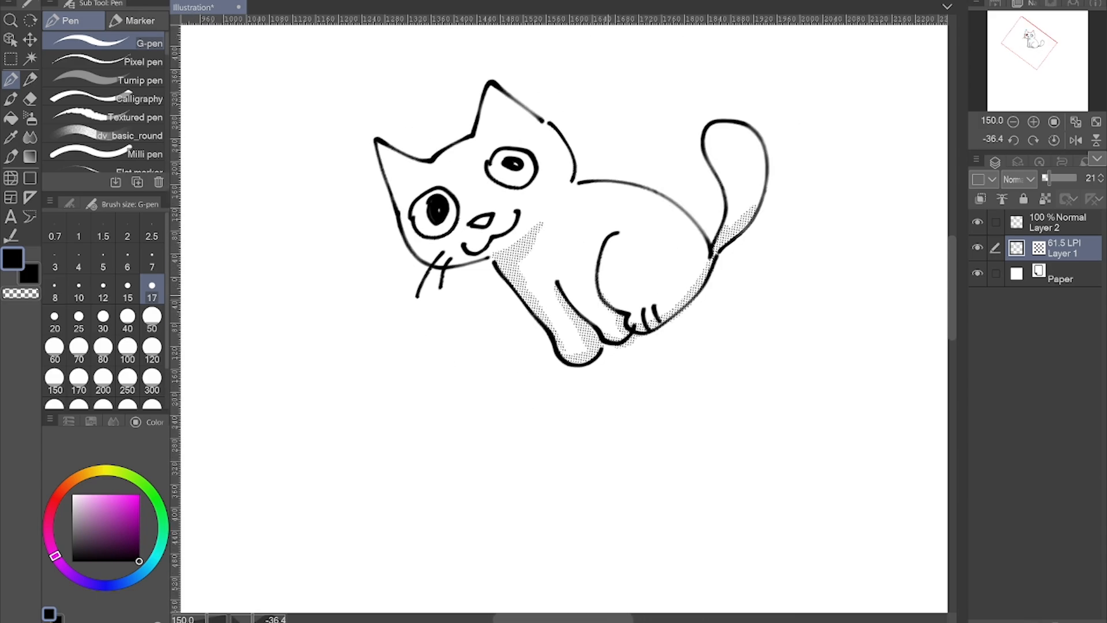
Paint a long dotted cast shadow on the ground beneath the cat, reaching past the front paws and under the tail
scroll(544, 339, "up", 2)
left_click_drag(499, 397, 571, 307)
left_click_drag(627, 257, 725, 88)
left_click_drag(684, 173, 743, 64)
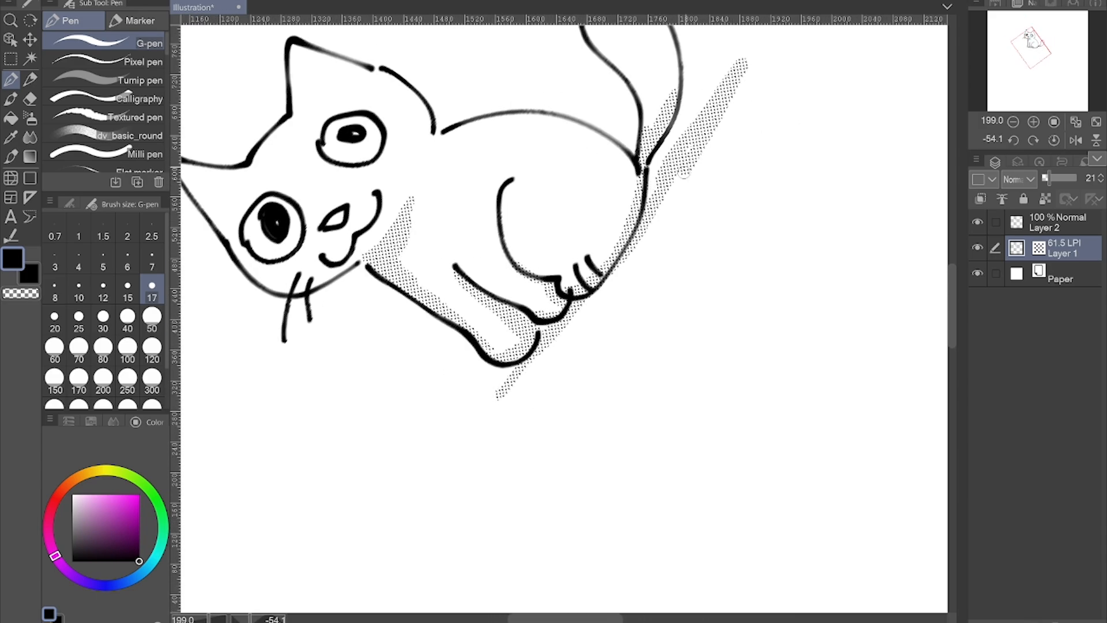
left_click_drag(665, 206, 686, 172)
left_click_drag(650, 198, 653, 178)
left_click_drag(600, 289, 431, 478)
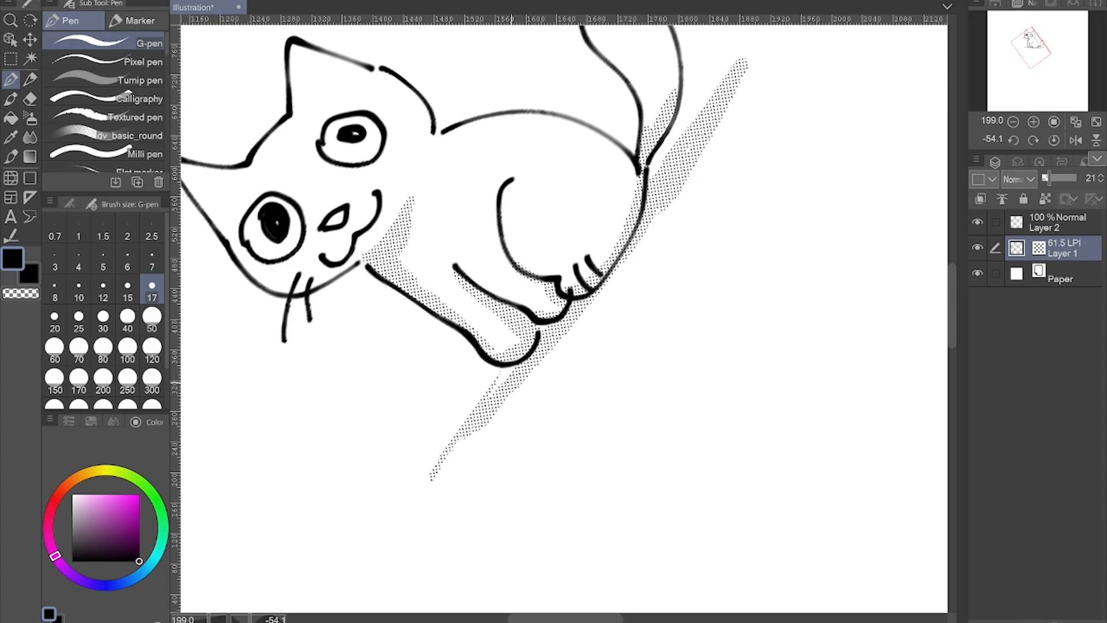
mouse_move(536, 375)
left_mouse_down()
mouse_move(637, 249)
mouse_move(684, 121)
left_mouse_up()
scroll(564, 319, "down", 3)
Shade the inside of the cat's ear on the tail side with dotted tone
scroll(564, 318, "up", 4)
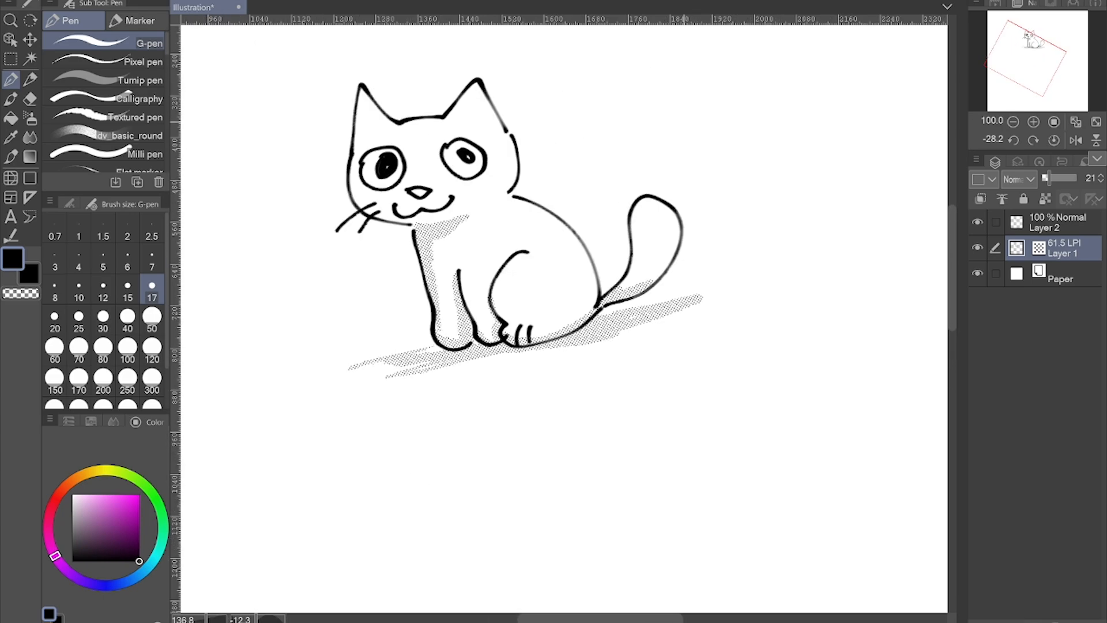
mouse_move(607, 102)
left_mouse_down()
mouse_move(597, 128)
mouse_move(607, 146)
left_mouse_up()
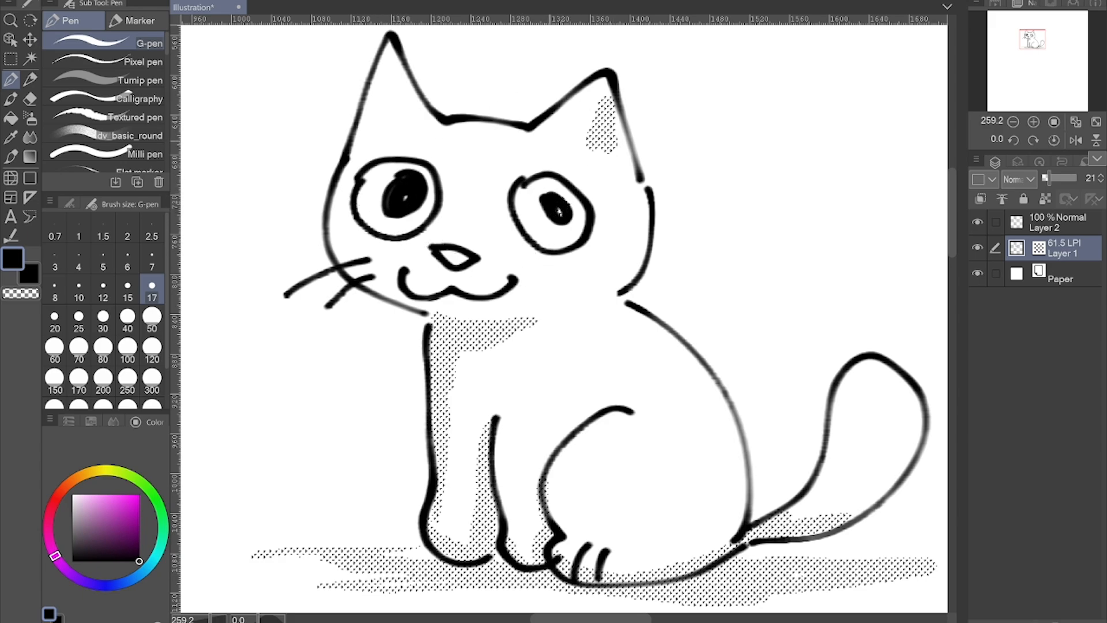
Shade the cat's nose, the inside of the unshaded ear, the nape and the top of the hind leg with dotted tone
left_click_drag(442, 251, 468, 257)
mouse_move(381, 70)
left_mouse_down()
mouse_move(365, 118)
mouse_move(381, 68)
left_mouse_up()
mouse_move(625, 288)
left_mouse_down()
mouse_move(594, 301)
mouse_move(634, 311)
left_mouse_up()
left_click_drag(578, 417, 557, 438)
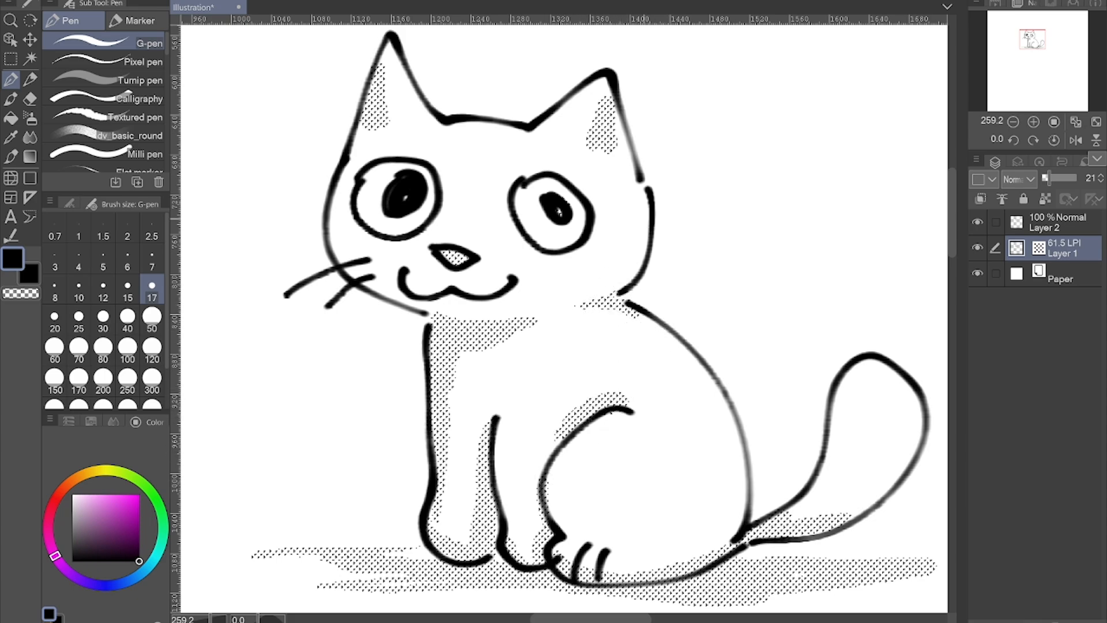
Merge the line art on Layer 2 down into the halftone Layer 1
scroll(644, 219, "down", 7)
scroll(643, 220, "up", 2)
scroll(553, 280, "up", 1)
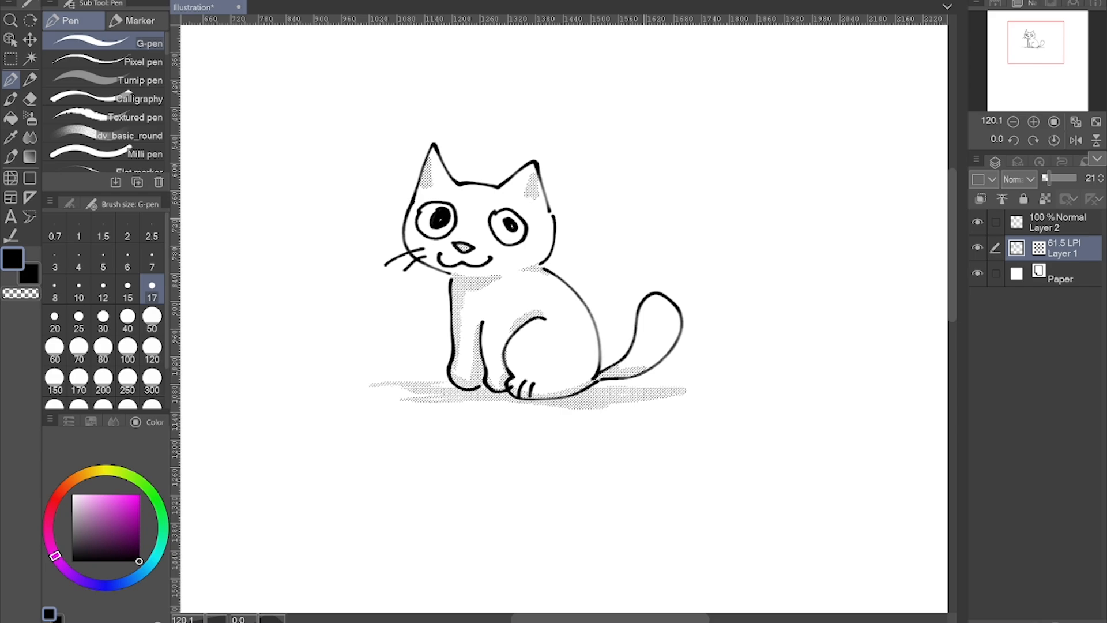
left_click(1053, 222)
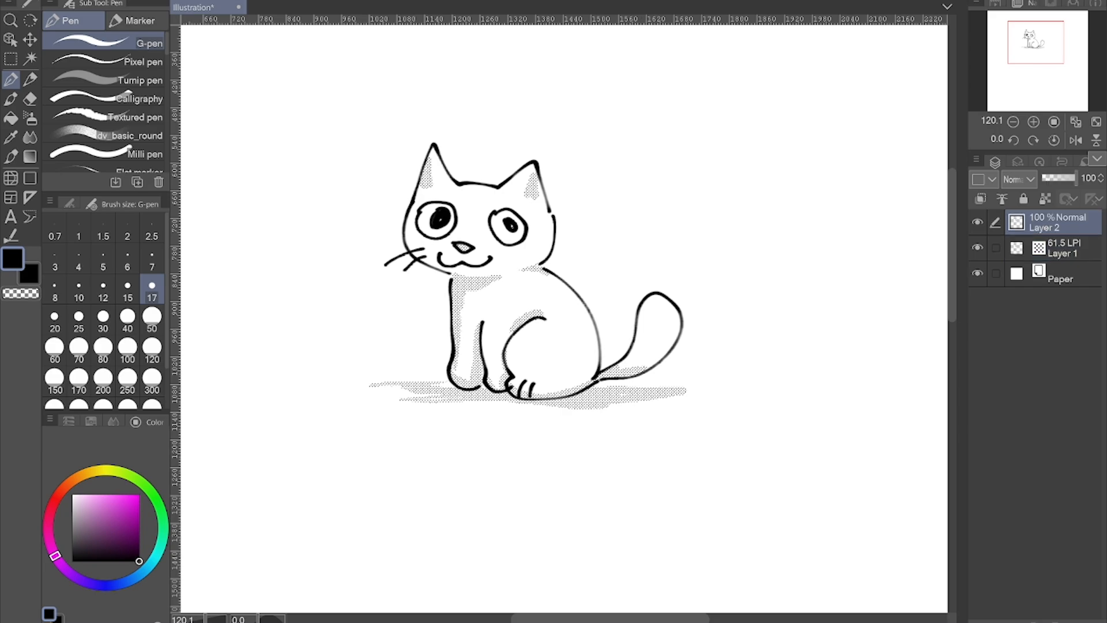
key("ctrl+e")
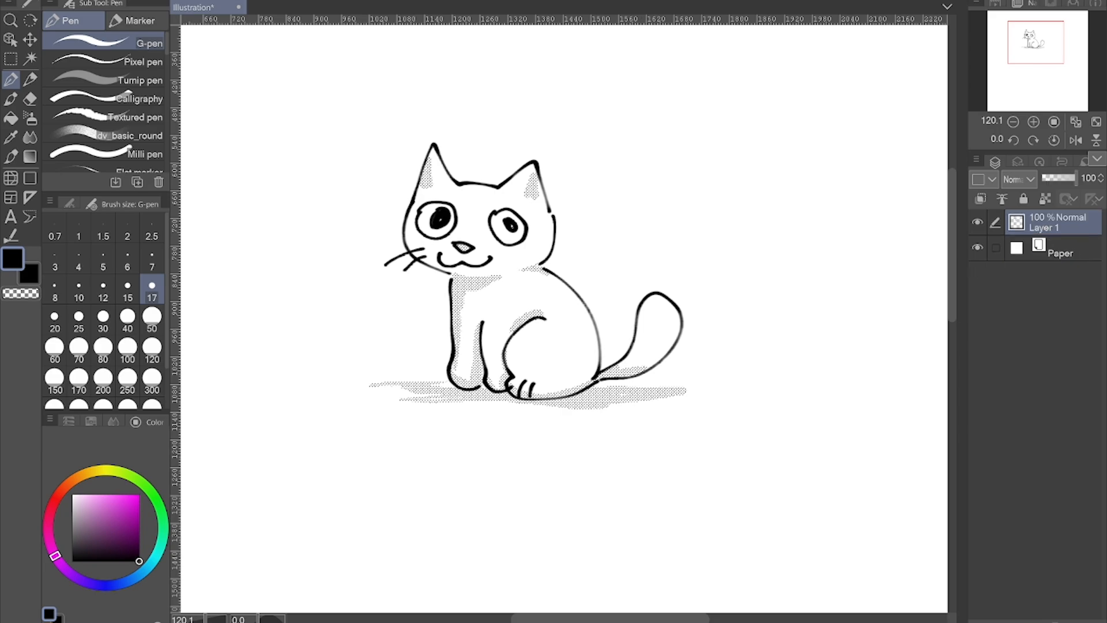
Lock the merged layer's transparent pixels and paint the whole cat and its shading blue with the G-pen at size 300
scroll(490, 280, "up", 5)
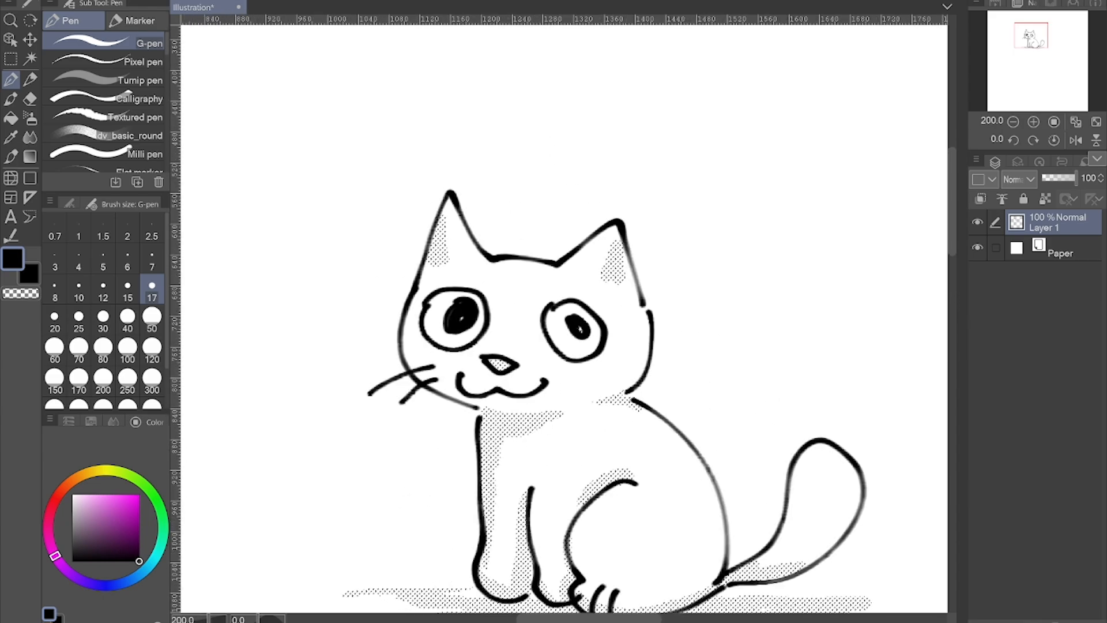
scroll(564, 311, "up", 2)
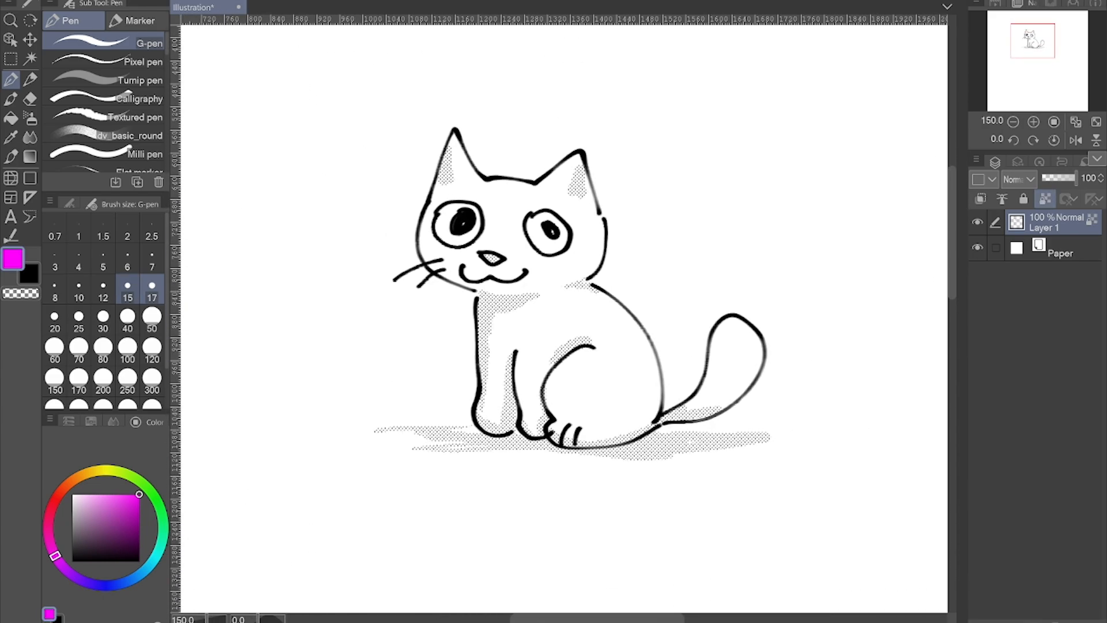
scroll(563, 311, "up", 1)
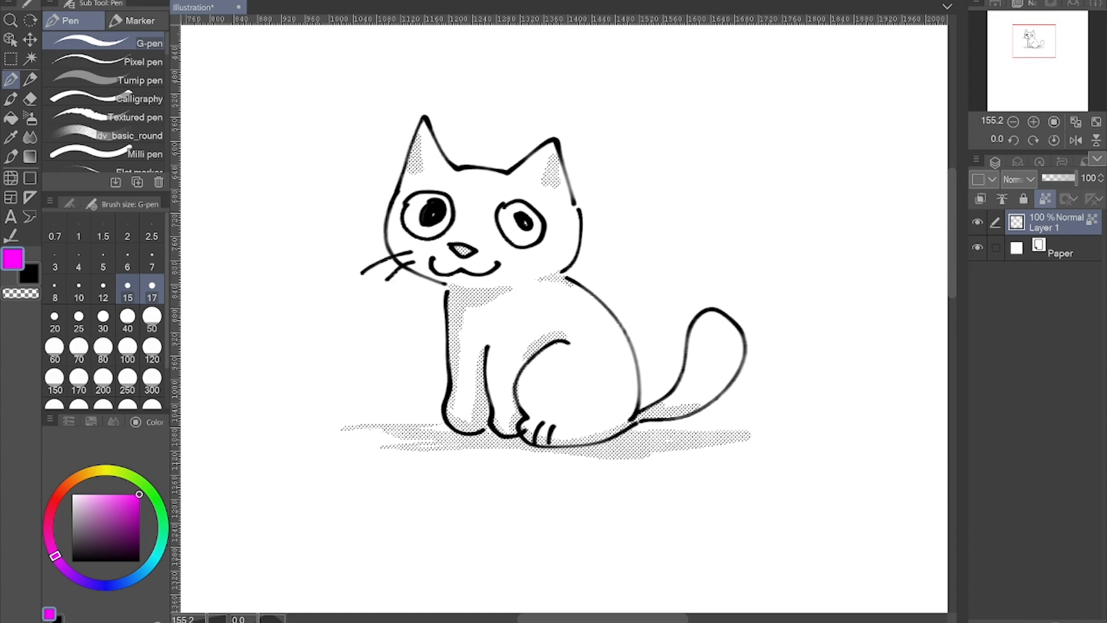
left_click(152, 380)
left_click(132, 578)
mouse_move(432, 130)
left_mouse_down()
mouse_move(512, 169)
mouse_move(734, 407)
left_mouse_up()
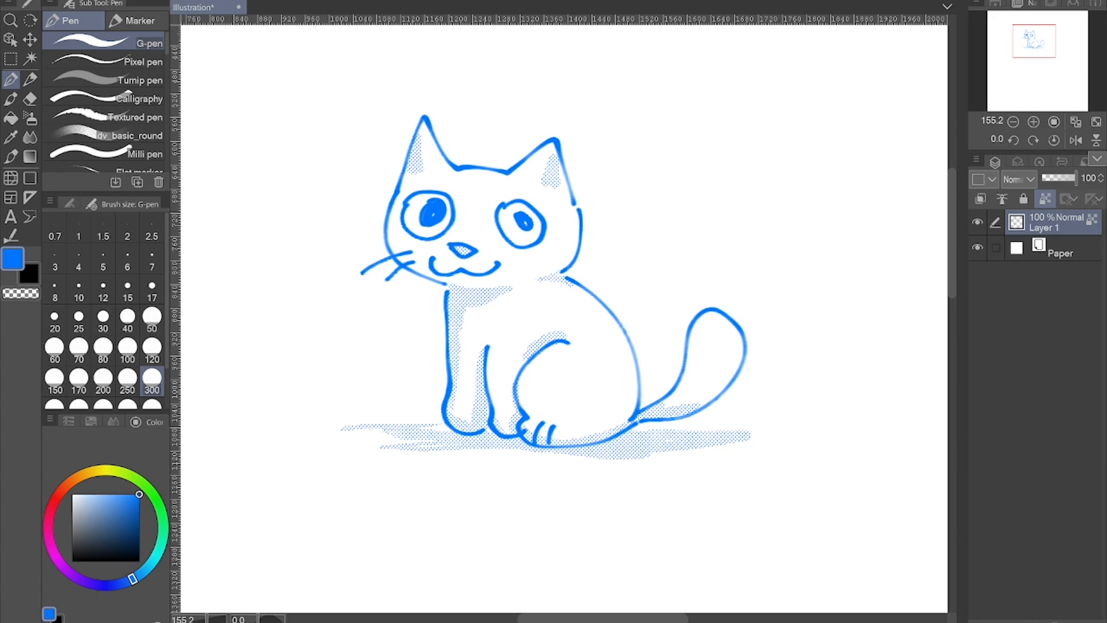
Repaint the cat and its dotted shading dark red and after that bright red with the size 300 G-pen
left_click(52, 508)
left_click(137, 543)
mouse_move(427, 190)
left_mouse_down()
mouse_move(621, 208)
mouse_move(775, 353)
left_mouse_up()
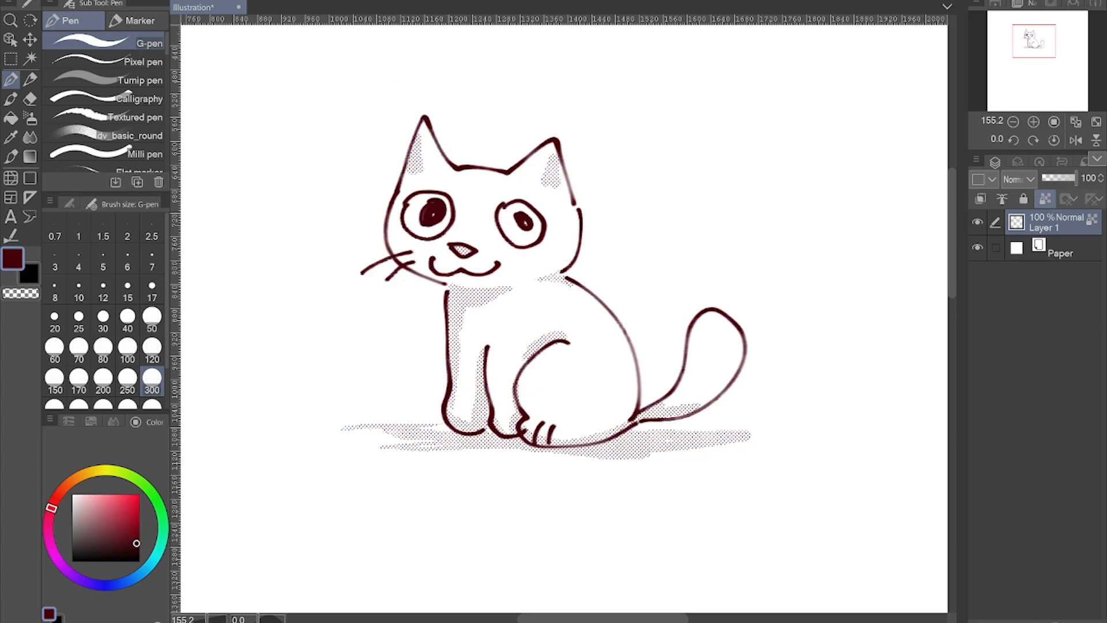
left_click(139, 494)
mouse_move(390, 146)
left_mouse_down()
mouse_move(545, 154)
mouse_move(810, 328)
mouse_move(428, 434)
left_mouse_up()
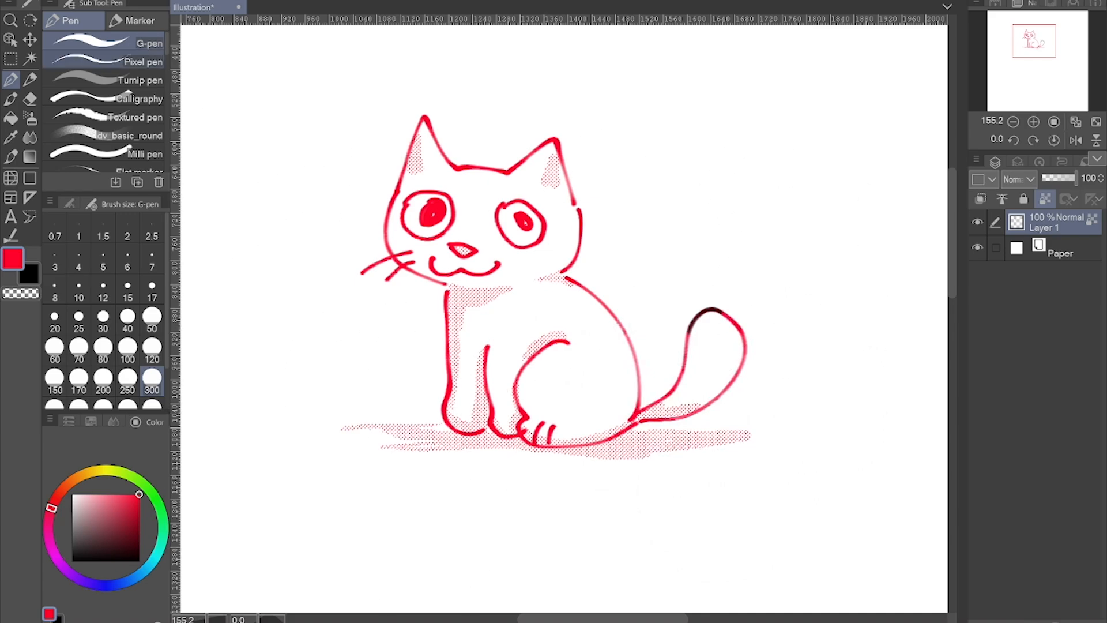
Paint a thick red zigzag stroke on each side of the cat with the G-pen at size 50
left_click(152, 320)
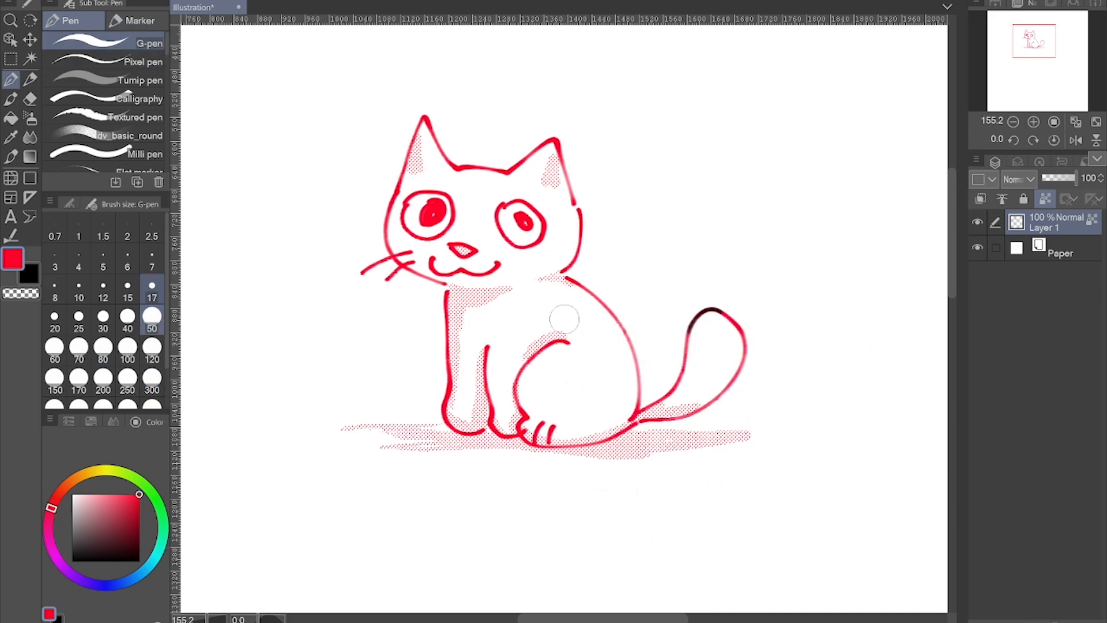
left_click_drag(733, 104, 879, 390)
mouse_move(262, 248)
left_mouse_down()
mouse_move(311, 522)
mouse_move(530, 529)
left_mouse_up()
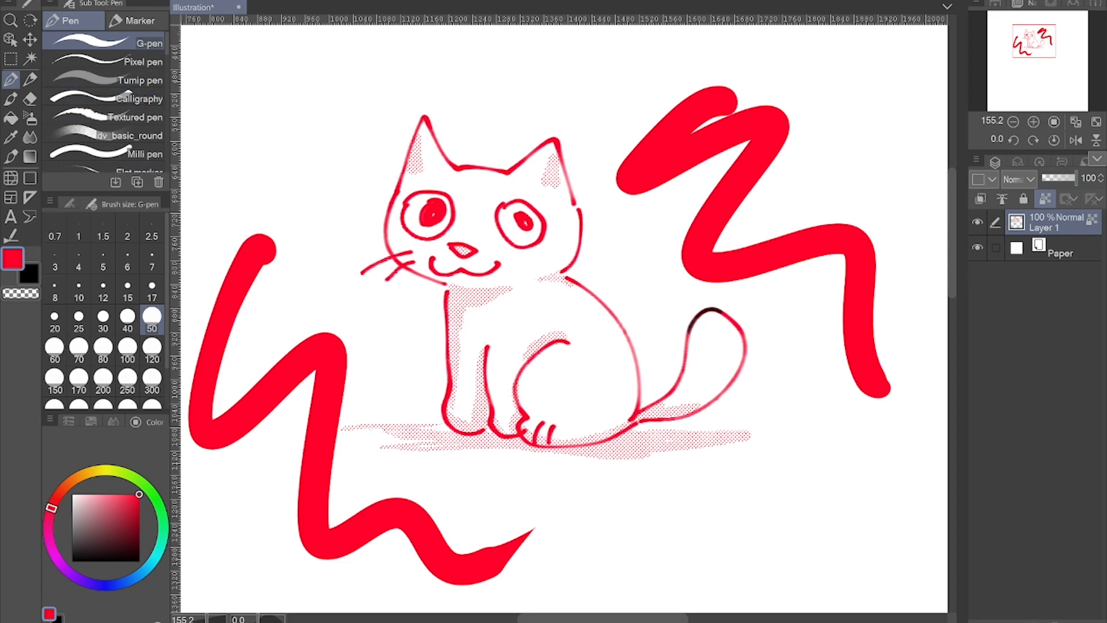
Recolour everything on the merged layer by filling it with dark red, cyan and orange in turn
left_click(10, 118)
left_click_drag(139, 507, 139, 546)
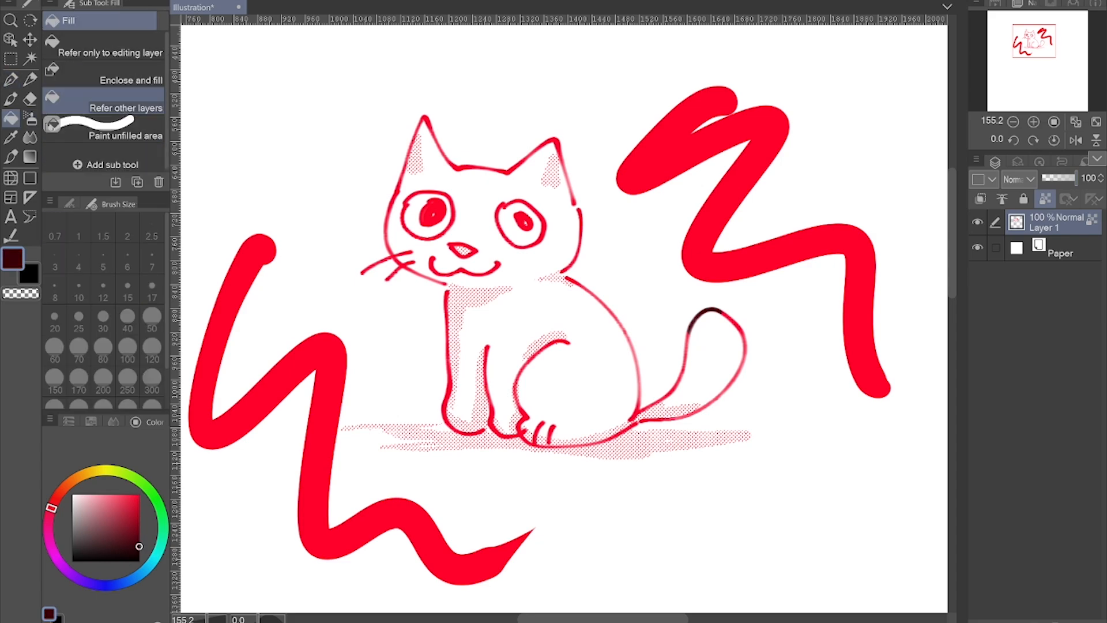
left_click(151, 562)
left_click(139, 494)
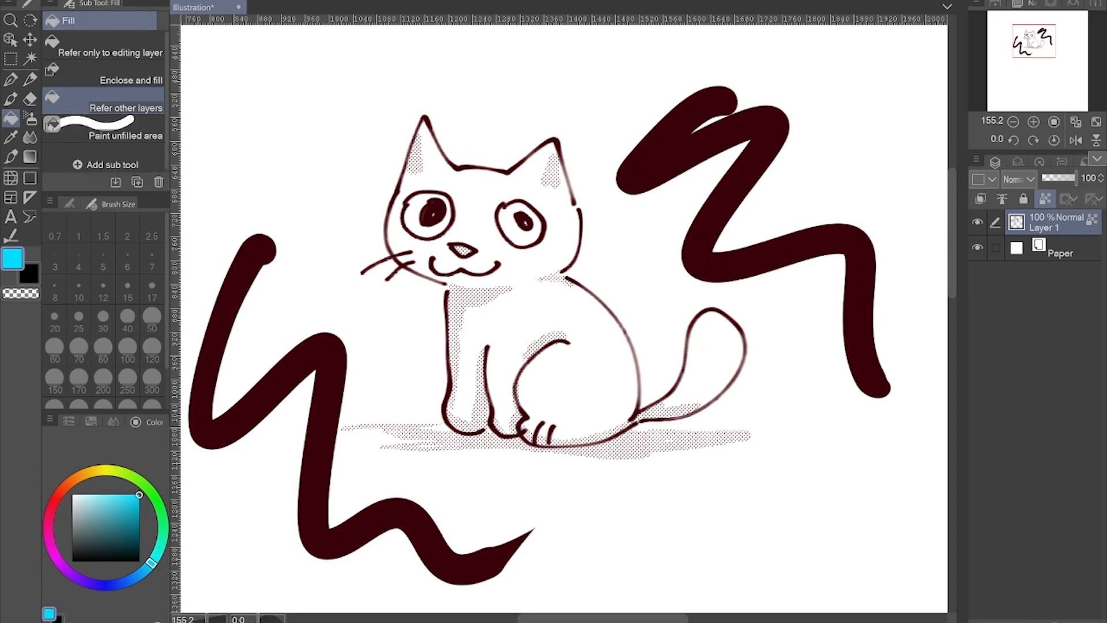
key("alt+Delete")
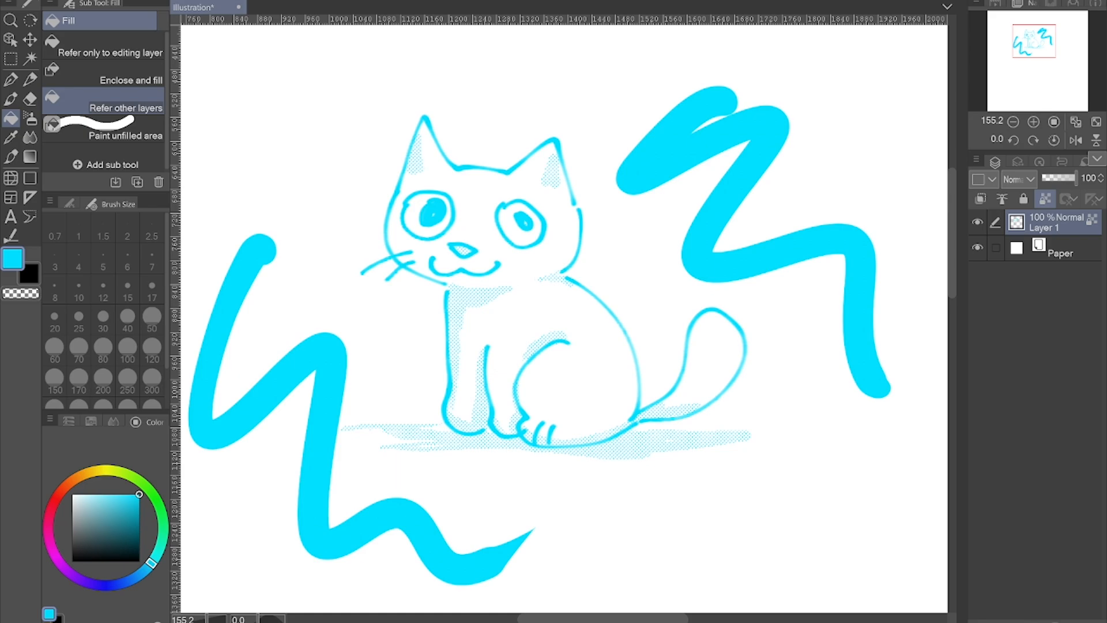
left_click(69, 482)
key("alt+Delete")
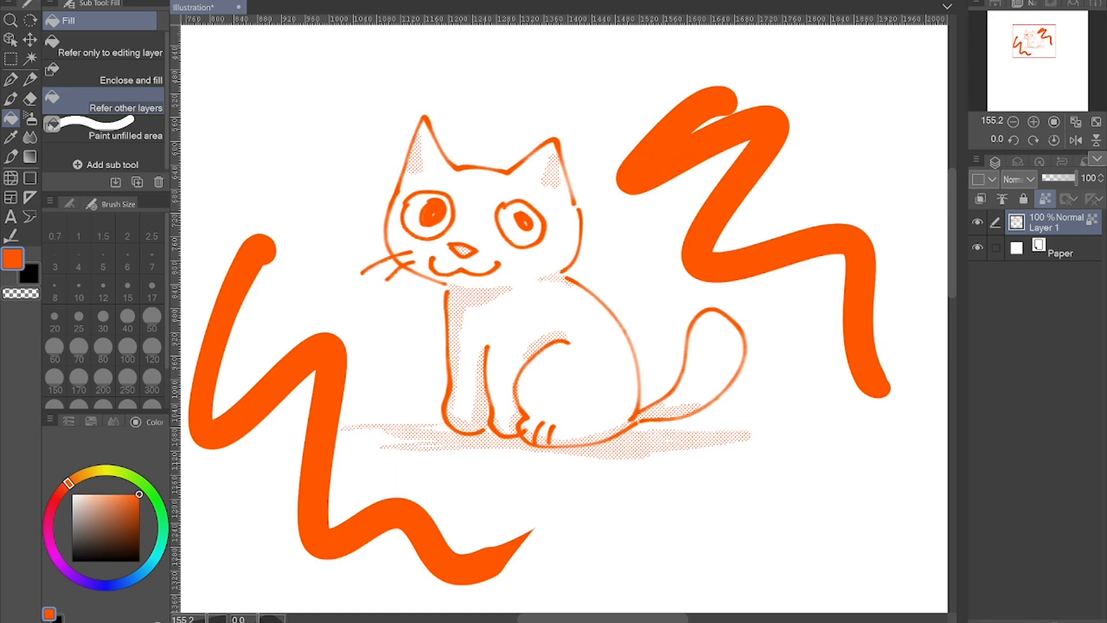
Erase both thick zigzags with the Snap eraser at size 300, and undo back to the separate black line art and halftone layers
scroll(563, 318, "up", 2)
scroll(564, 319, "down", 4)
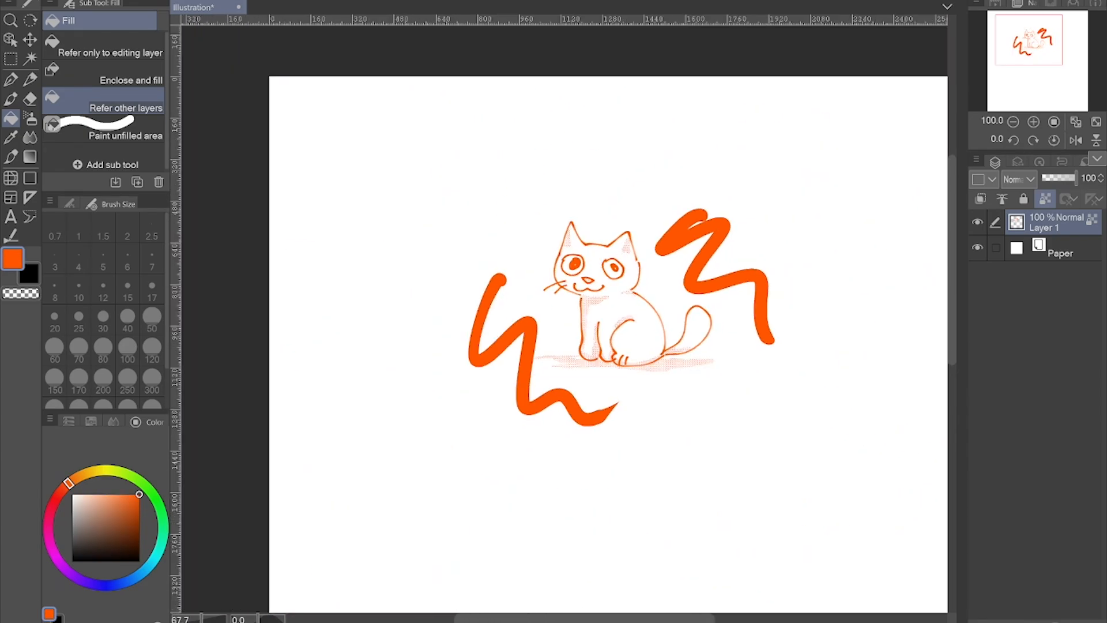
scroll(564, 318, "up", 1)
scroll(571, 382, "up", 1)
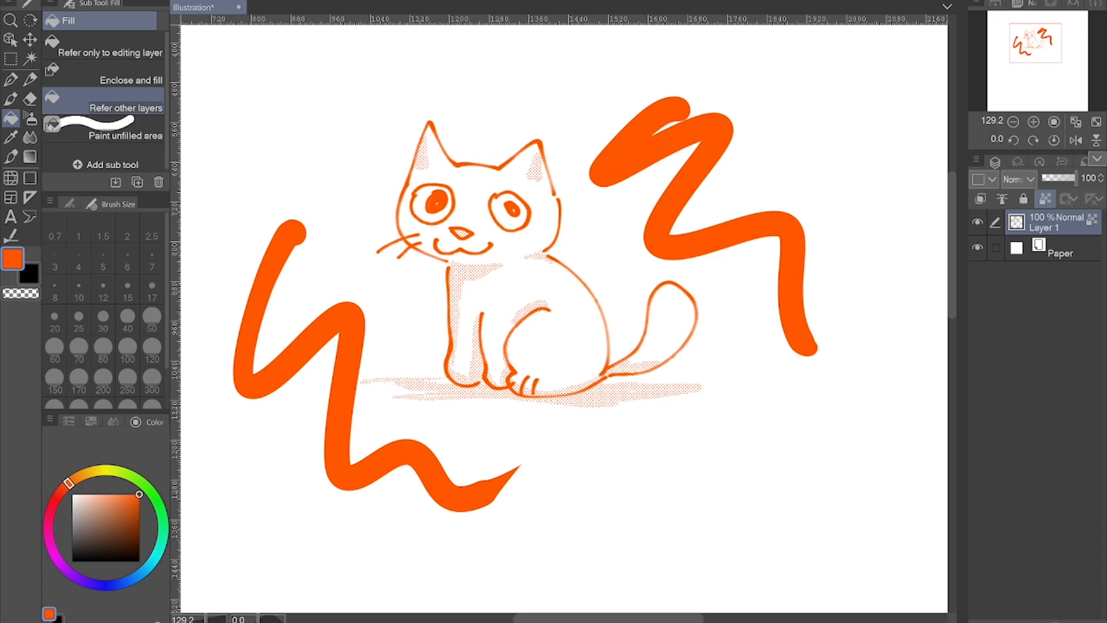
key("e")
mouse_move(309, 187)
left_mouse_down()
mouse_move(334, 348)
mouse_move(610, 502)
left_mouse_up()
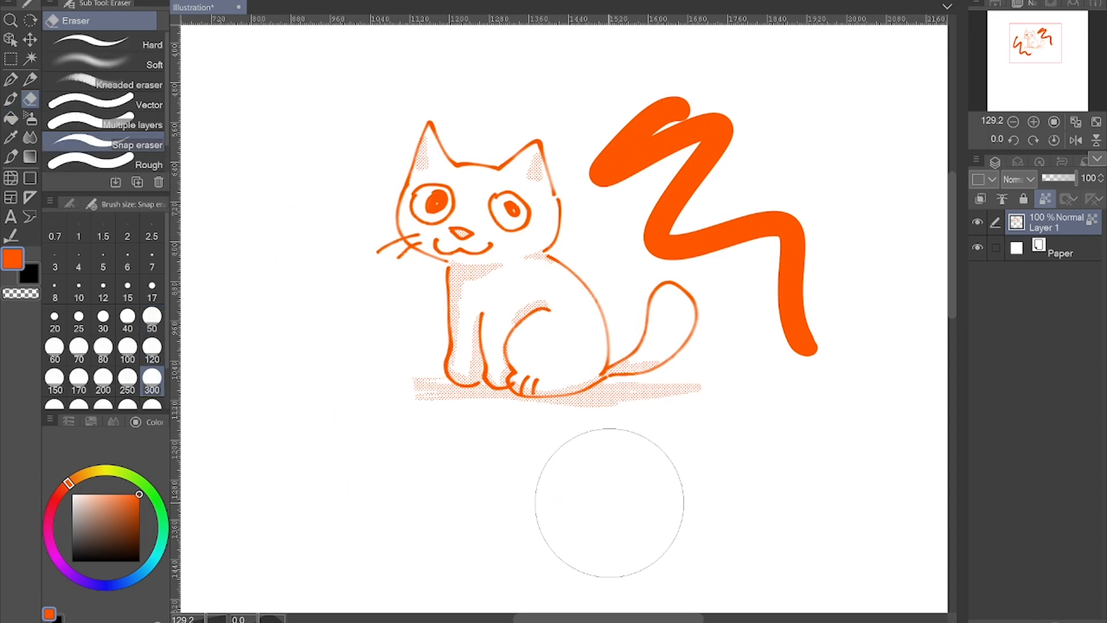
key("ctrl+z")
mouse_move(284, 185)
left_mouse_down()
mouse_move(306, 329)
mouse_move(601, 494)
left_mouse_up()
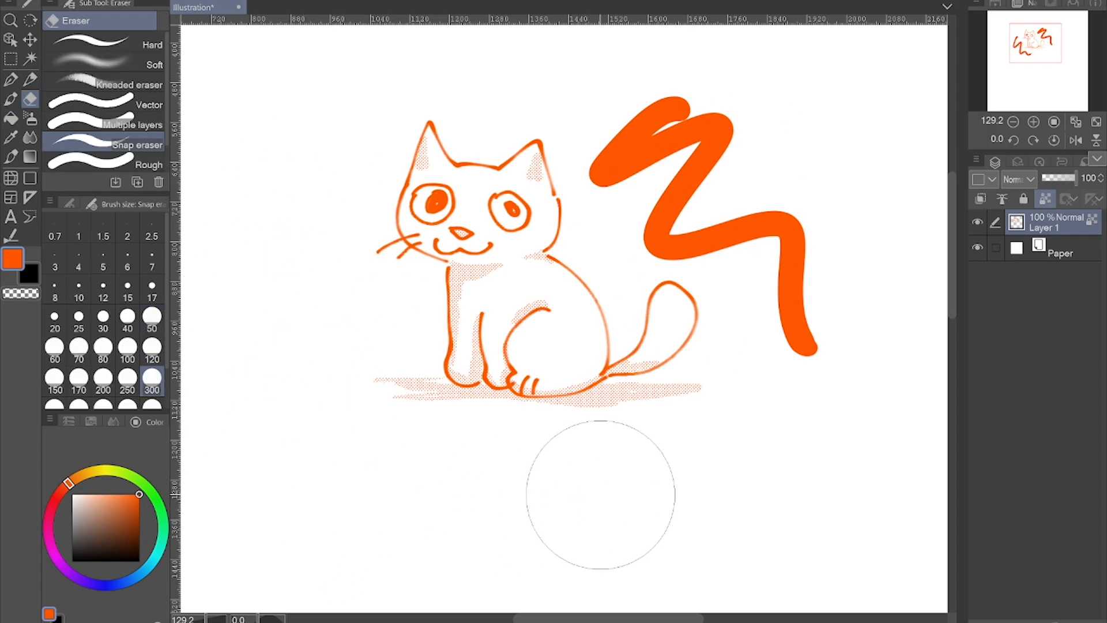
mouse_move(668, 110)
left_mouse_down()
mouse_move(649, 140)
mouse_move(717, 178)
mouse_move(830, 396)
left_mouse_up()
key("ctrl+z")
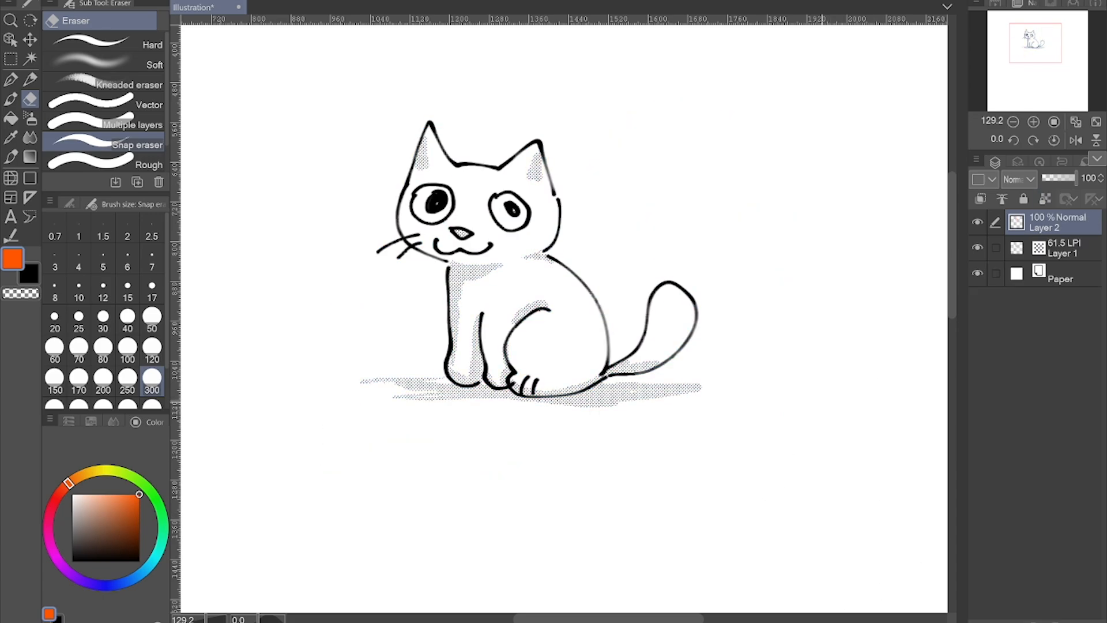
Set the halftone Layer 1's opacity to 48 and its tone frequency to 18.3
left_click(1063, 248)
left_click_drag(1049, 177, 1068, 177)
left_click_drag(1067, 178, 1057, 178)
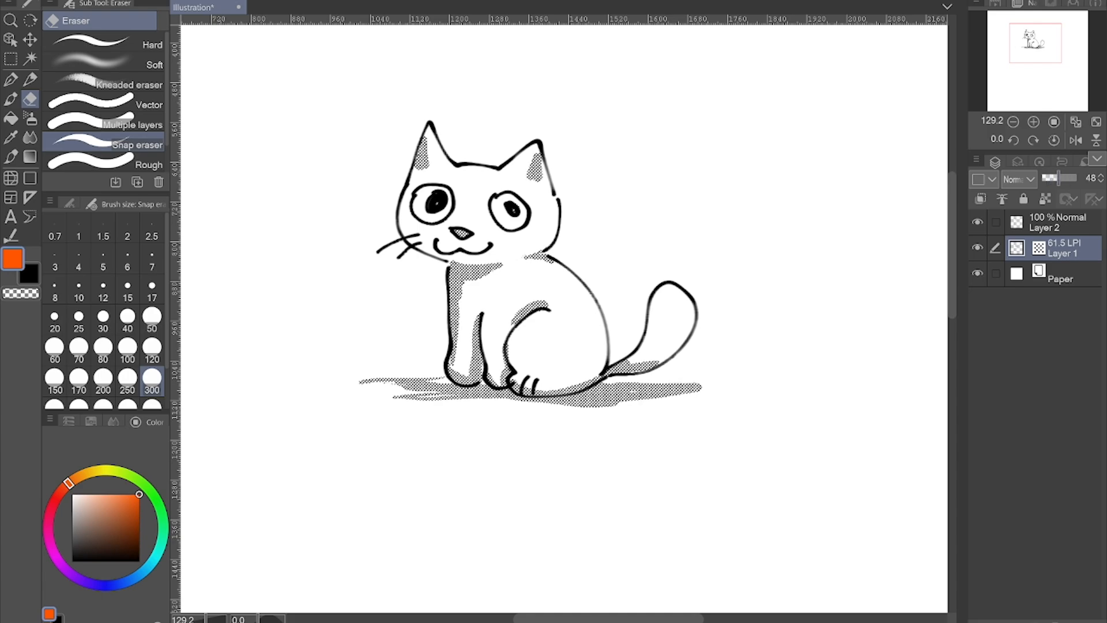
left_click(1017, 162)
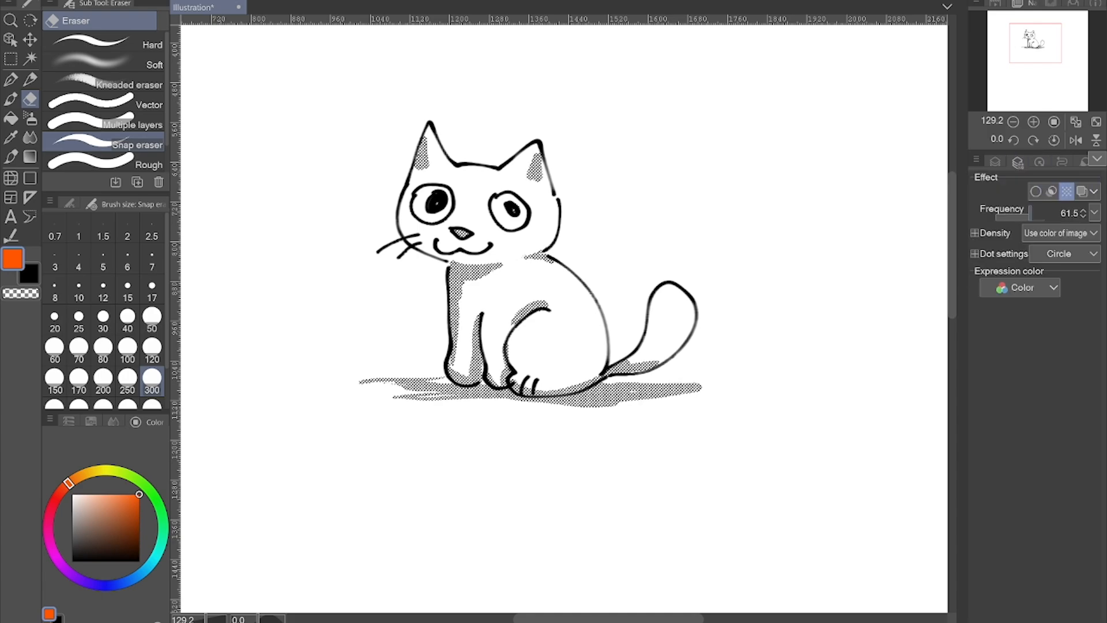
left_click_drag(1031, 216, 1000, 216)
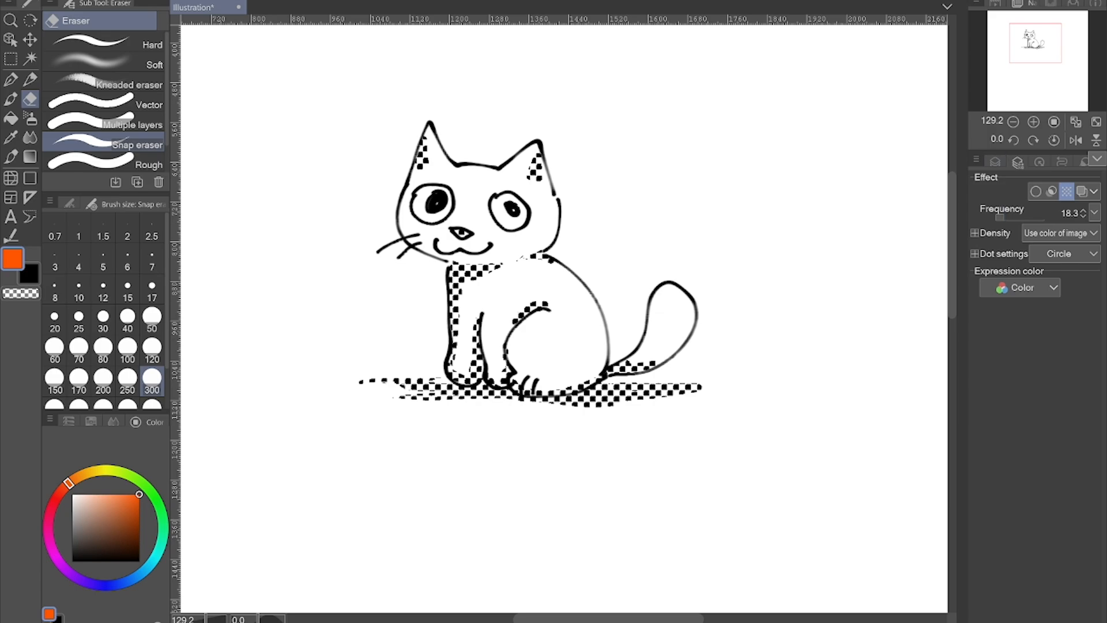
Raise the halftone layer's opacity to make the large dots of the shading denser
left_click(995, 162)
mouse_move(1059, 178)
left_mouse_down()
mouse_move(1040, 177)
mouse_move(1067, 178)
left_mouse_up()
scroll(727, 430, "down", 3)
scroll(711, 395, "up", 3)
Set the halftone layer's tone frequency to 67.9 and its opacity to 25
left_click(1017, 162)
left_click(995, 162)
left_click(1017, 162)
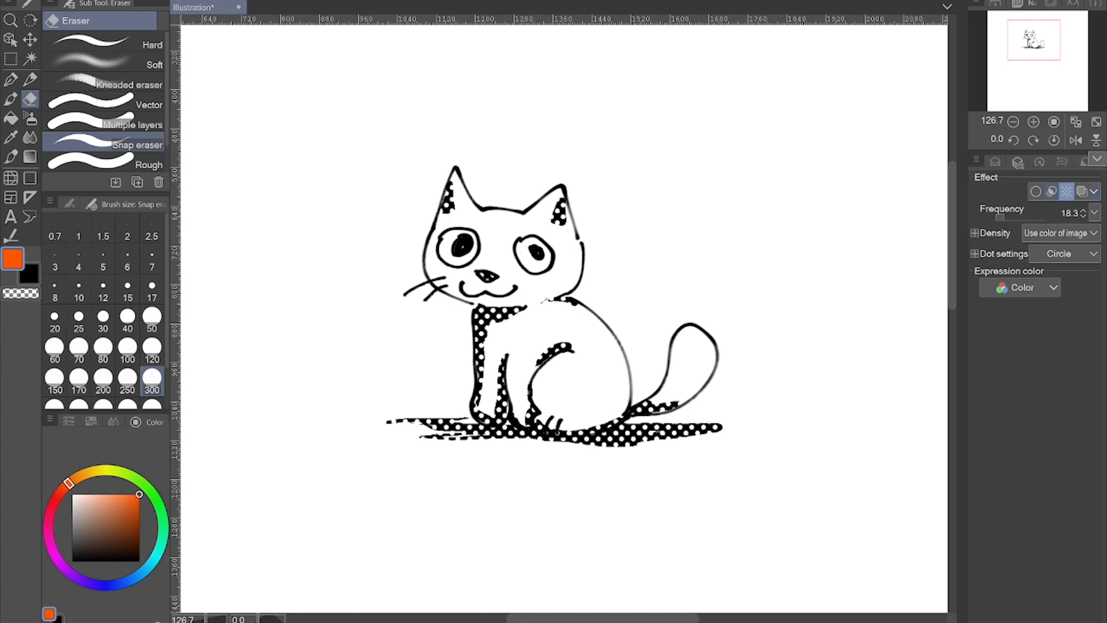
left_click_drag(1003, 213, 1035, 214)
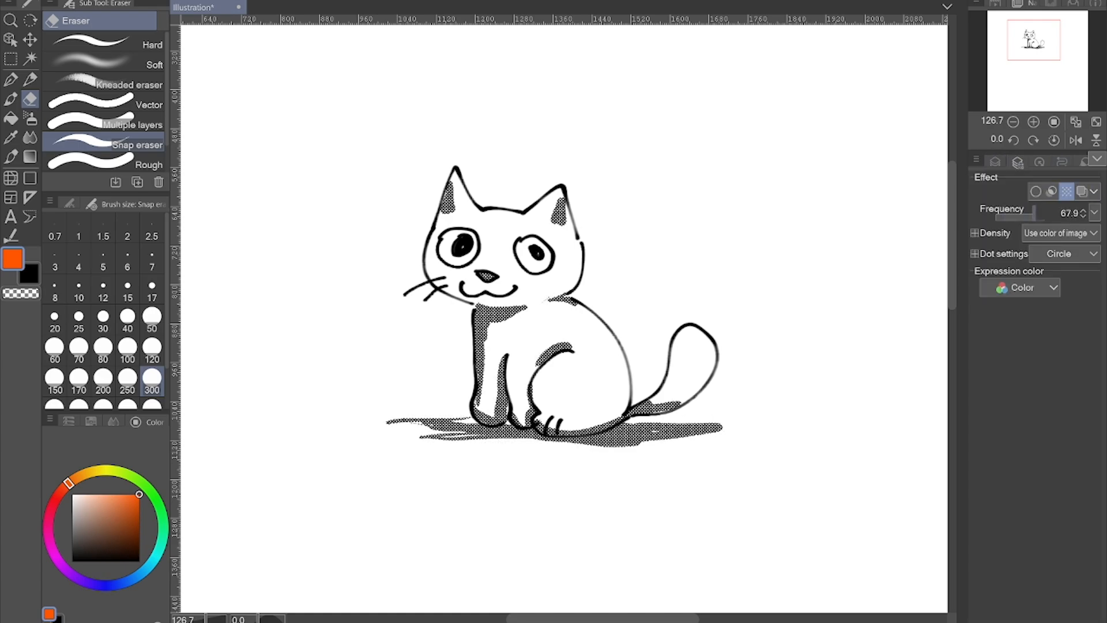
left_click(995, 162)
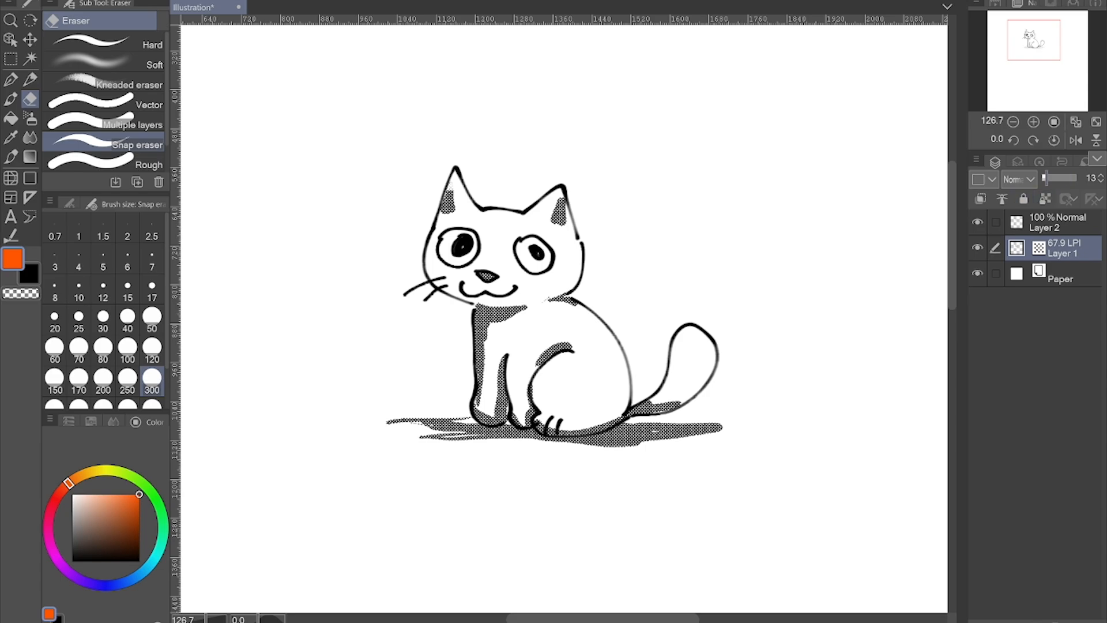
left_click_drag(1046, 178, 1050, 178)
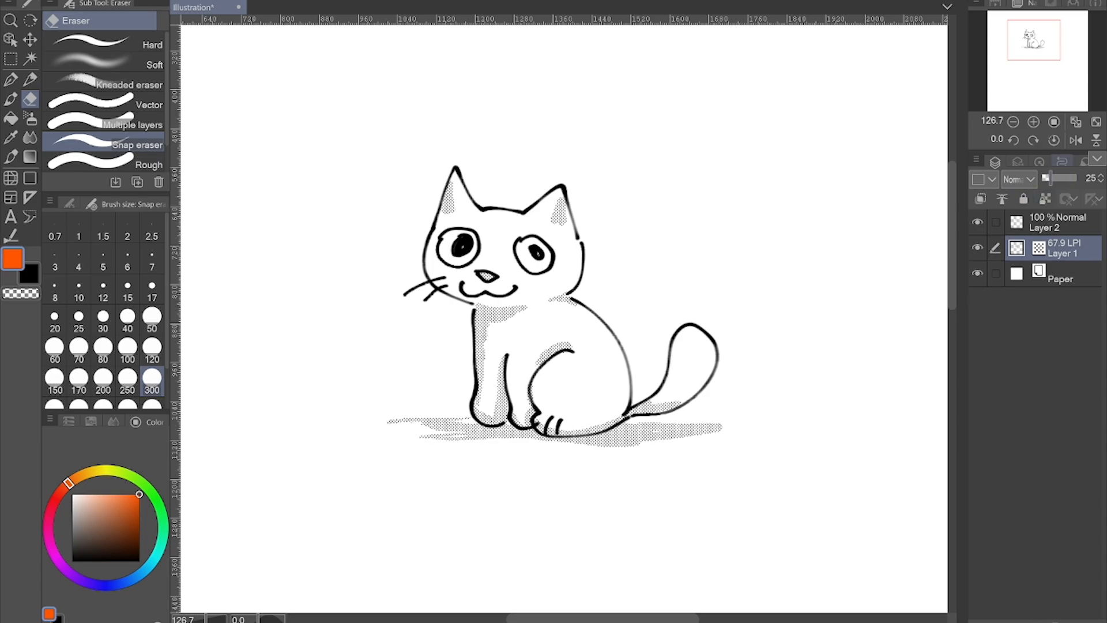
scroll(297, 151, "up", 1)
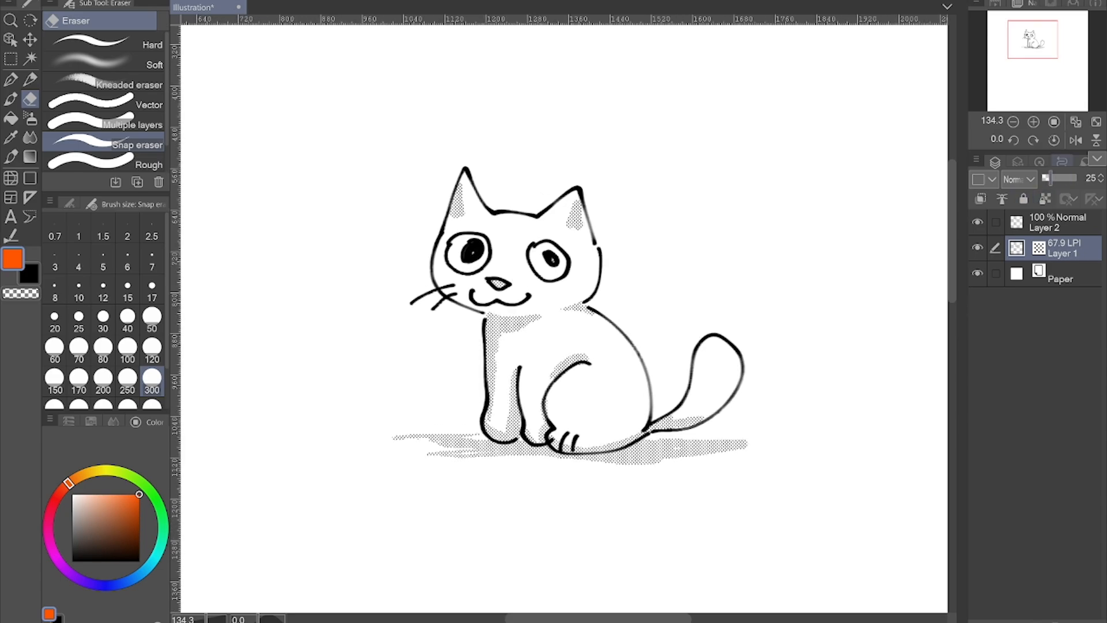